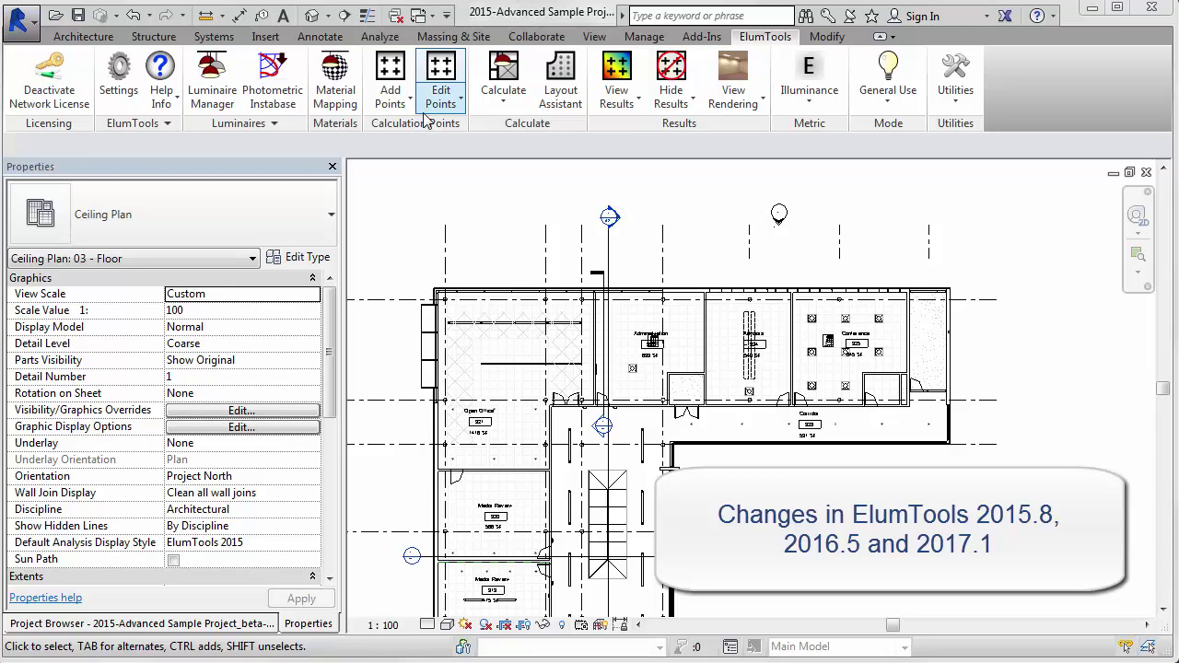
left_click(497, 105)
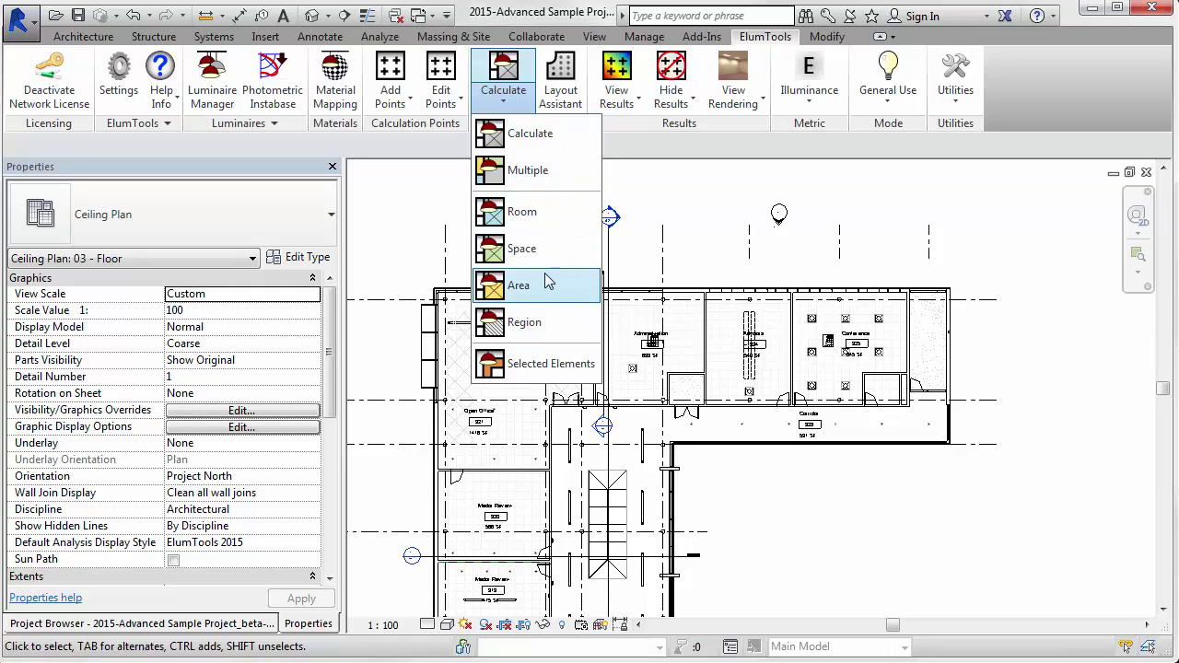
left_click(808, 109)
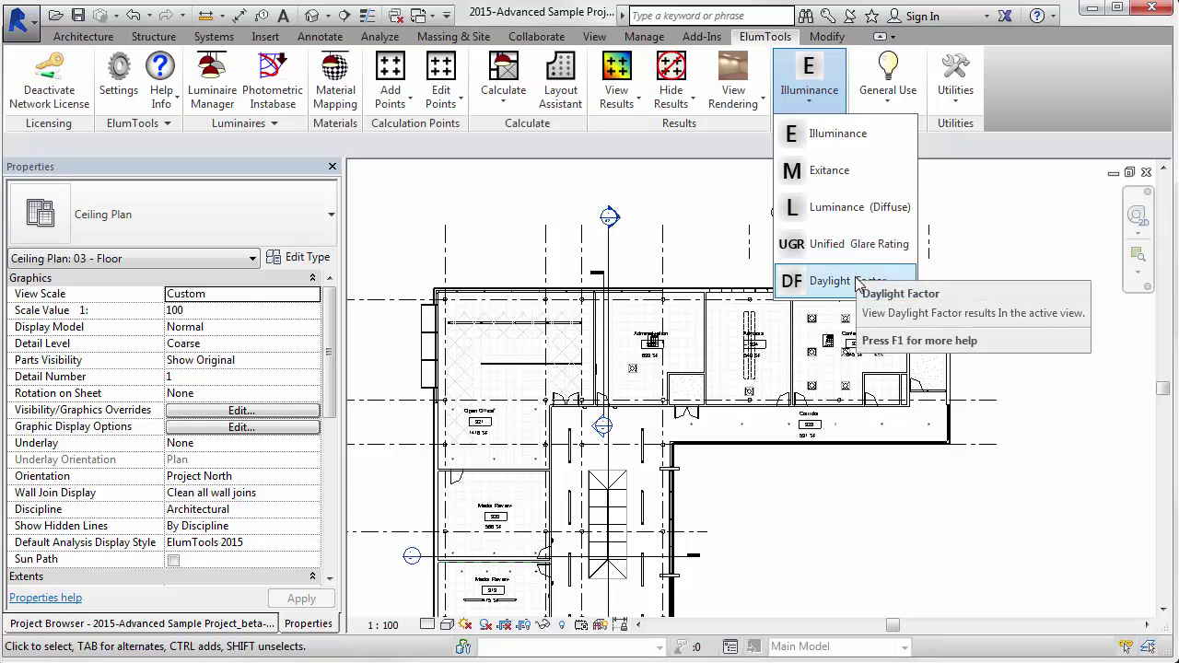
left_click(1039, 90)
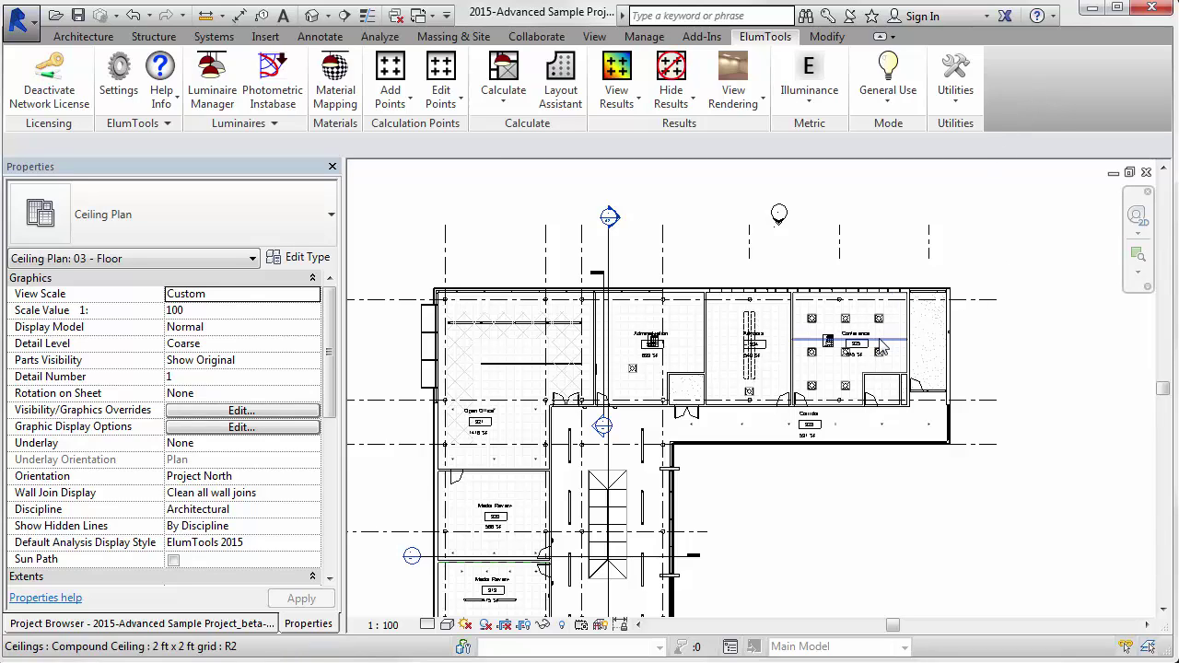
Examine the calculation points symbol in Conference room 325 and compare its grid with the available calculation modes and metrics
scroll(875, 359, "up", 5)
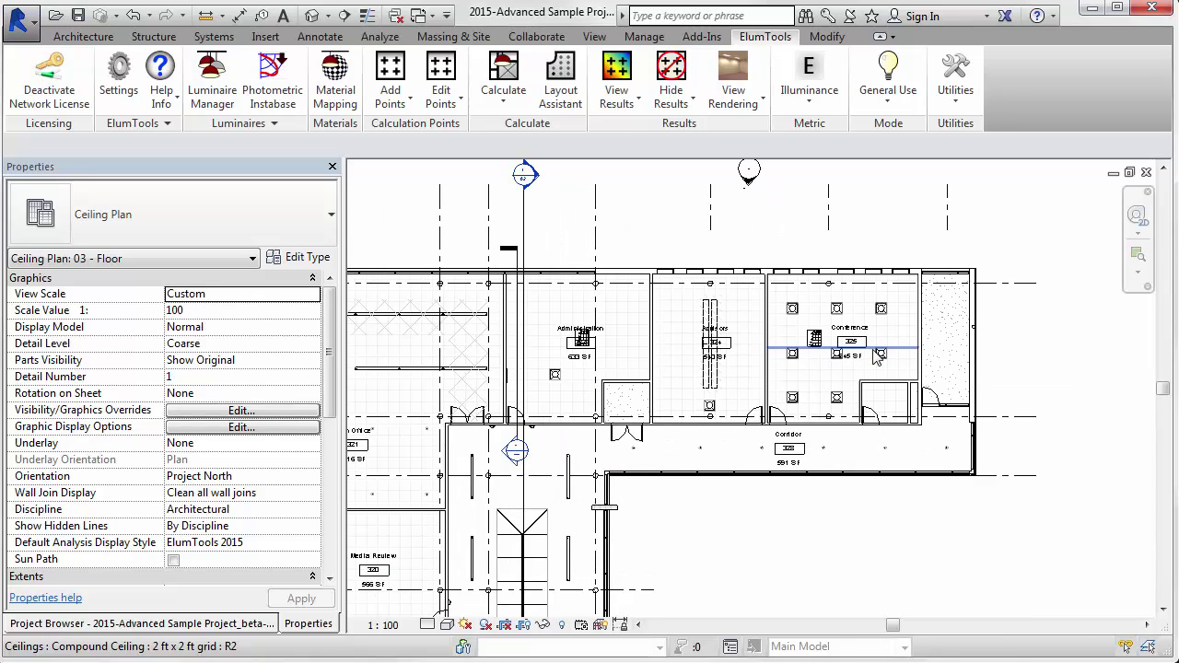
scroll(874, 358, "up", 2)
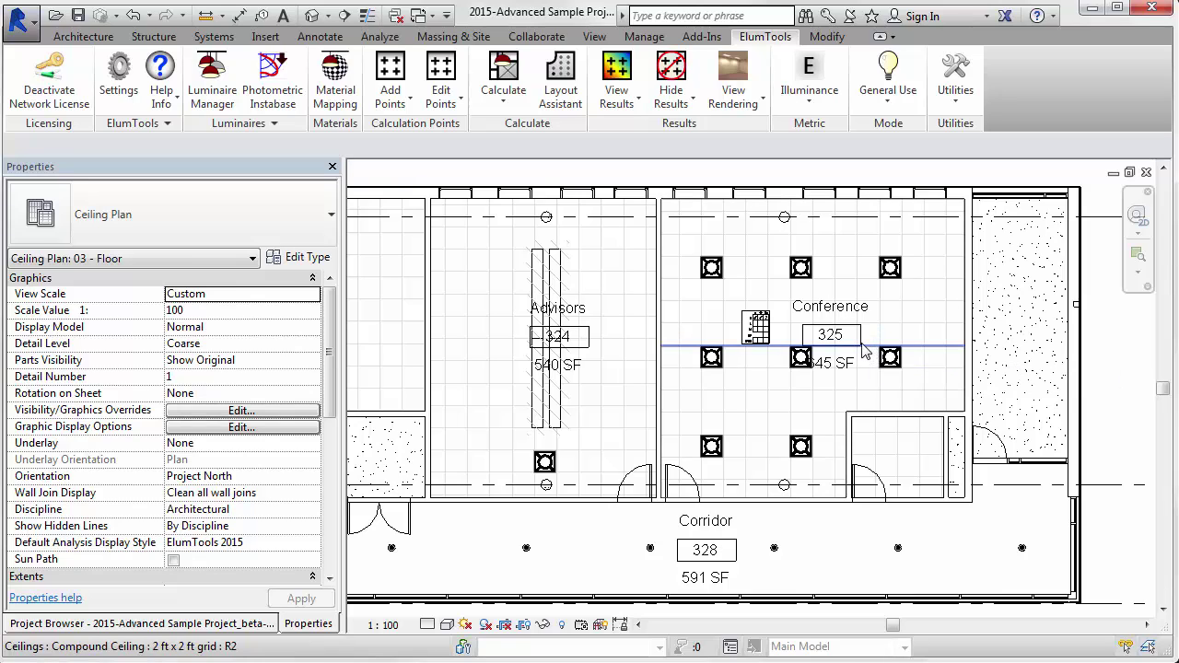
left_click(410, 105)
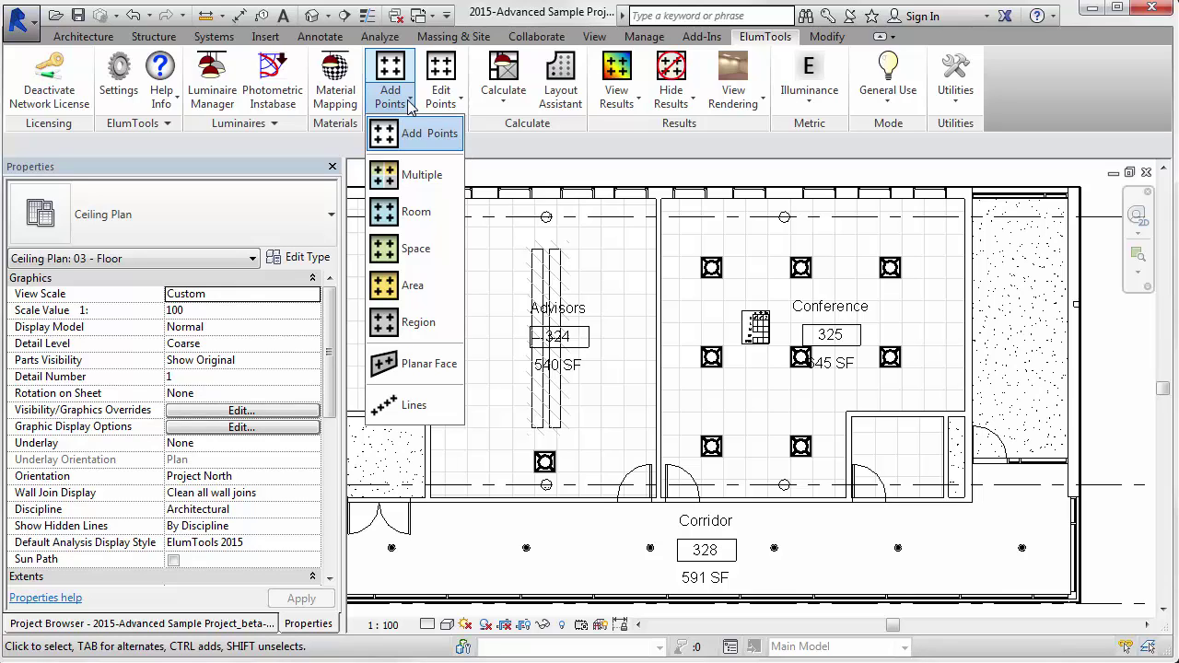
left_click(755, 341)
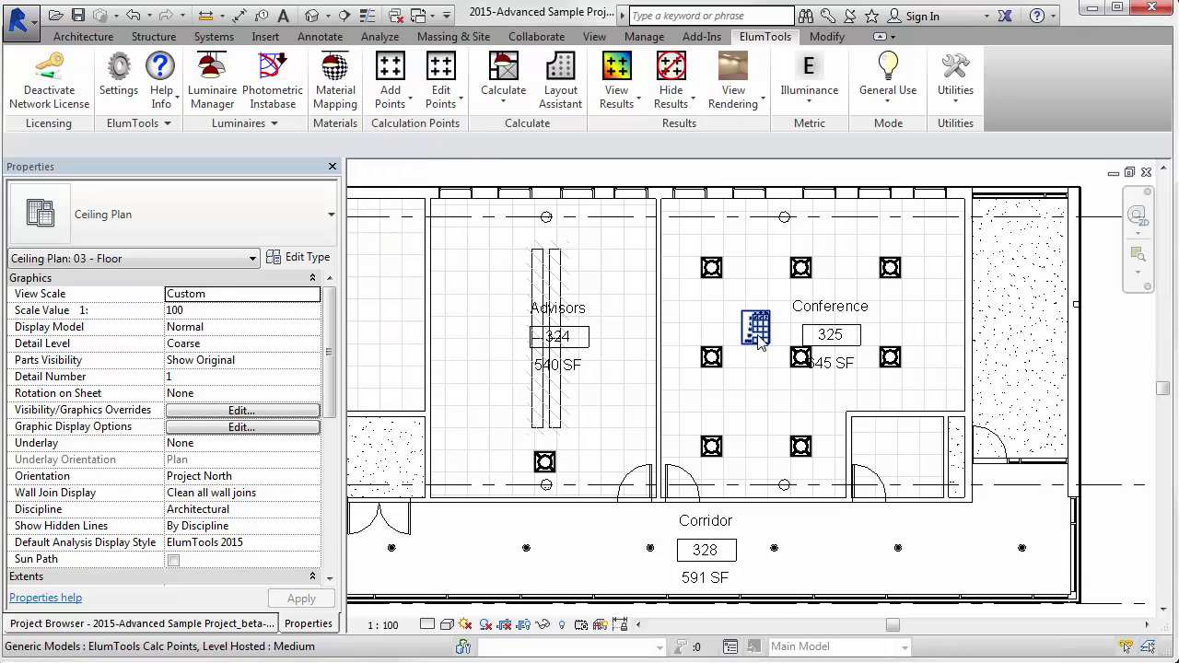
scroll(757, 342, "up", 5)
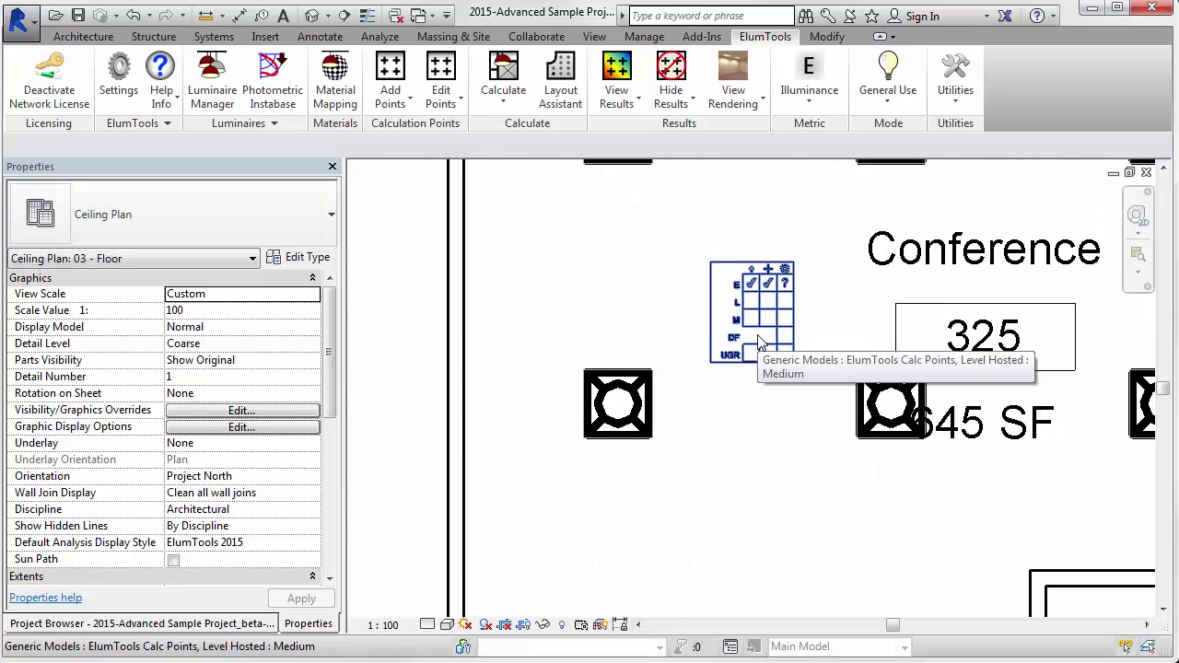
scroll(759, 342, "up", 2)
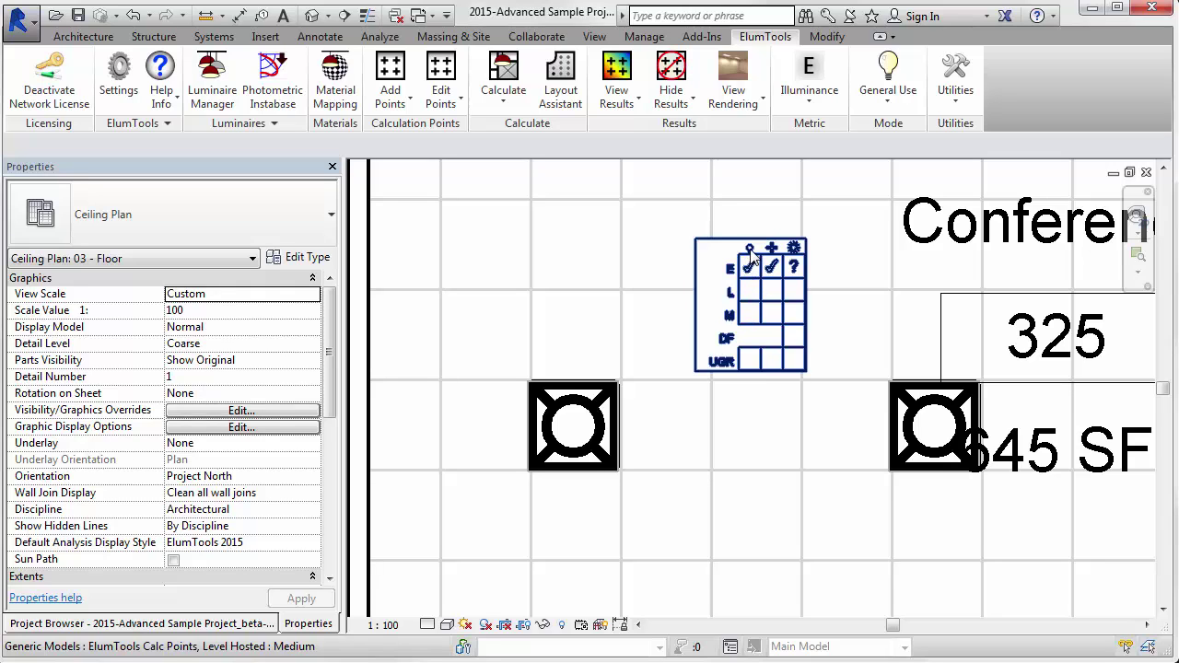
scroll(752, 262, "up", 2)
scroll(751, 256, "up", 1)
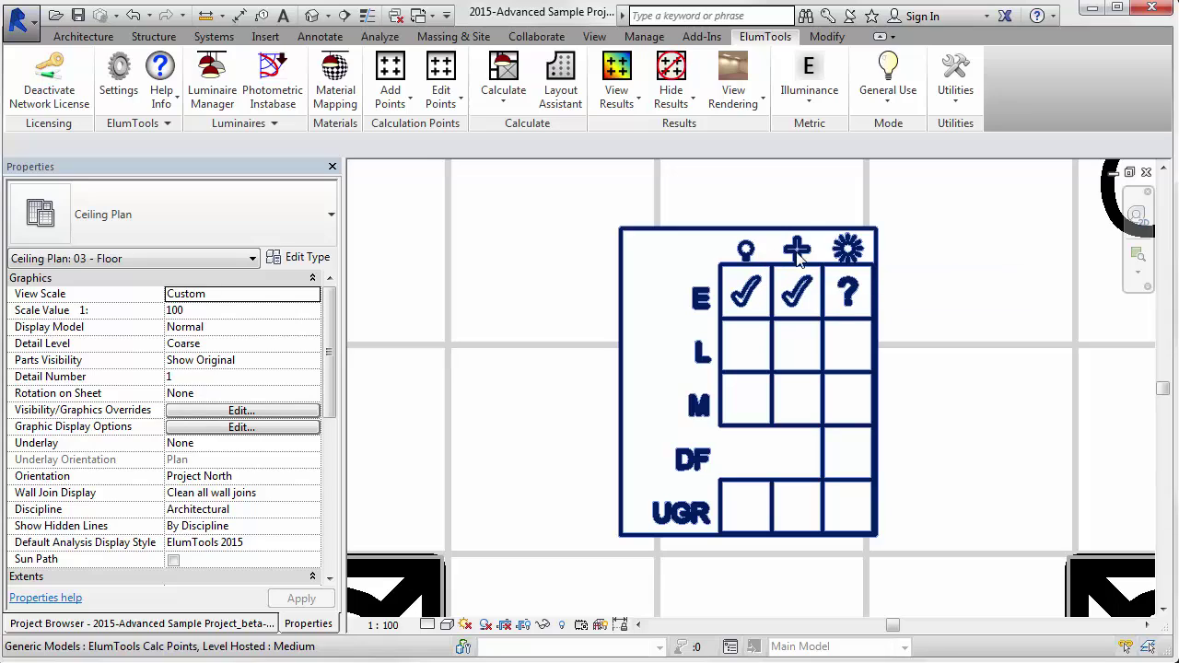
left_click(901, 102)
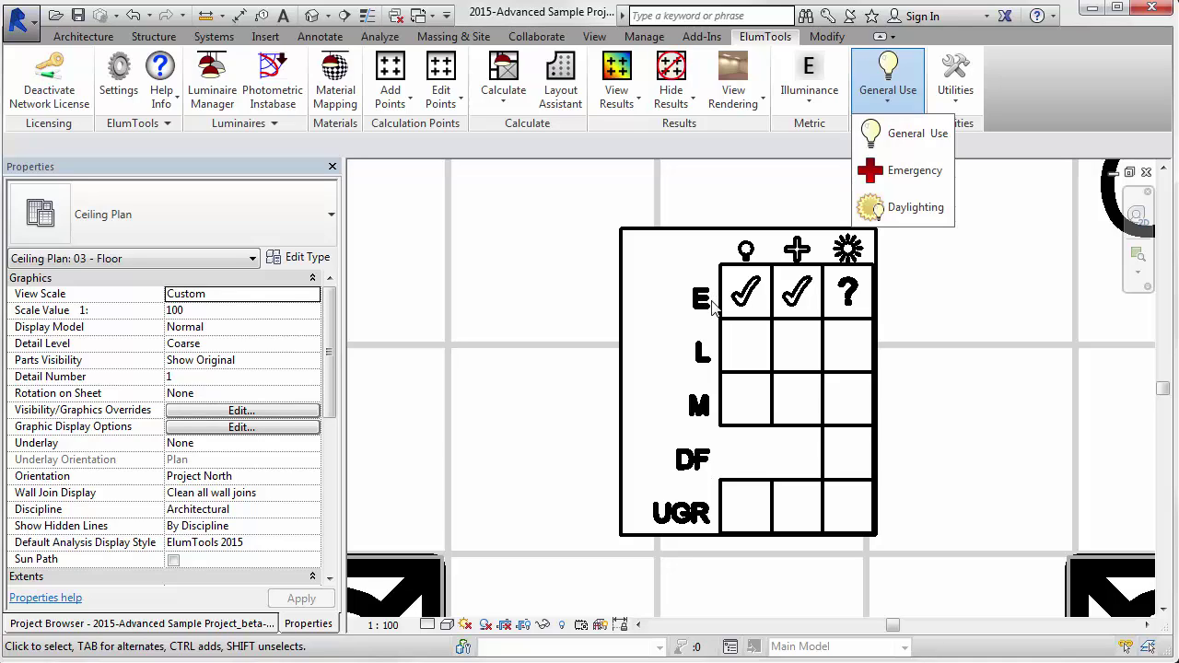
left_click(812, 108)
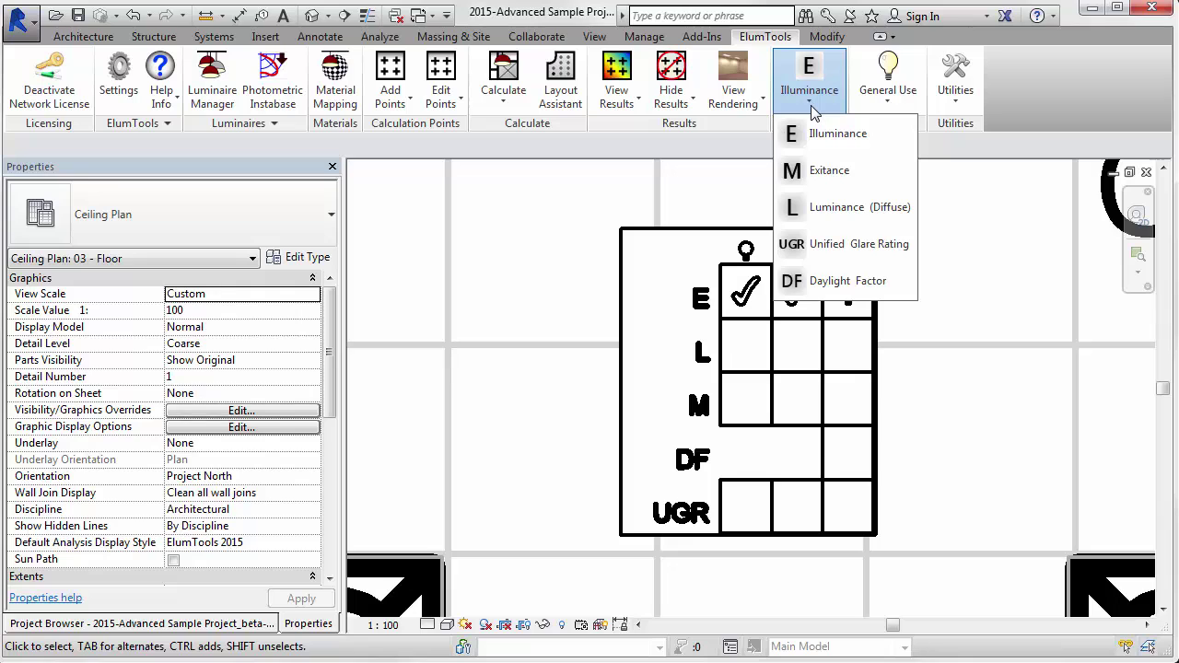
Inspect the analysis results of the General Use illuminance cell inside the Conference 325 calculation points symbol
left_click(742, 300)
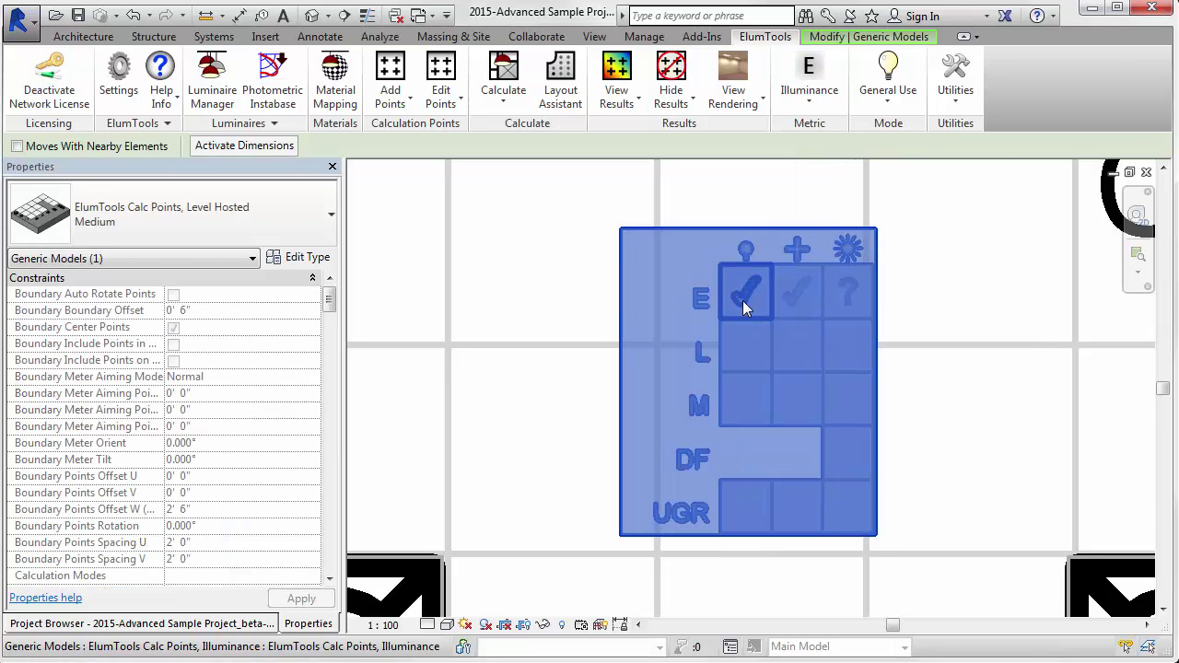
left_click(743, 300)
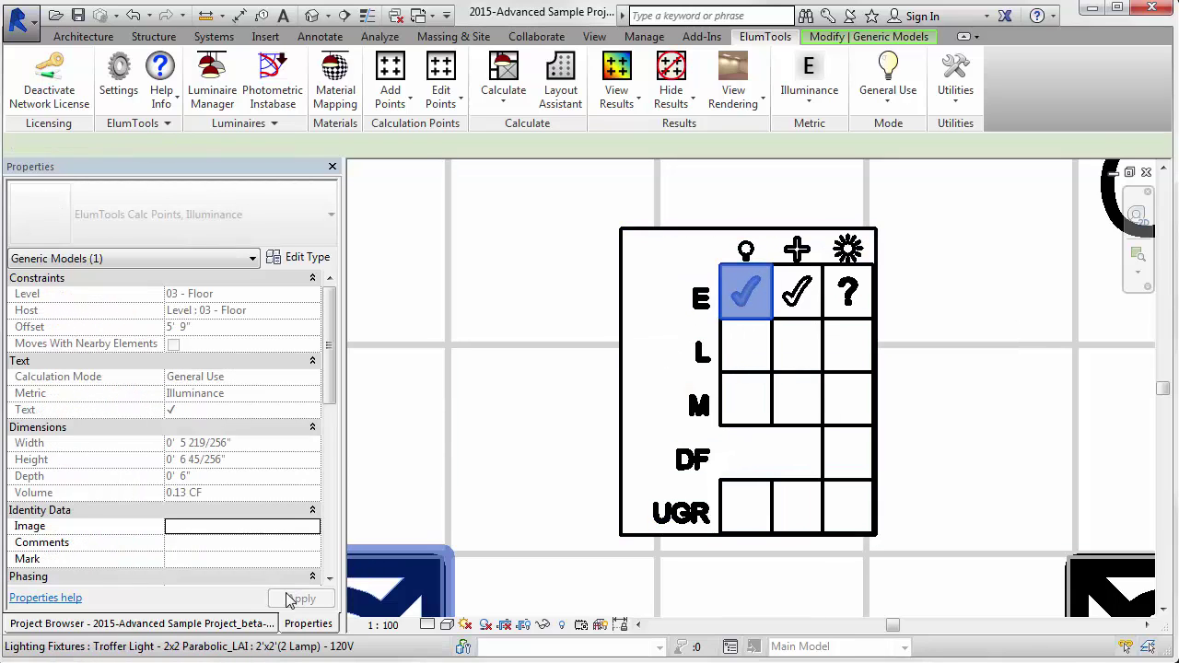
left_click_drag(325, 356, 337, 457)
Move the Conference 325 calculation points symbol slightly up and to the left within the room
scroll(839, 463, "down", 3)
scroll(838, 464, "down", 2)
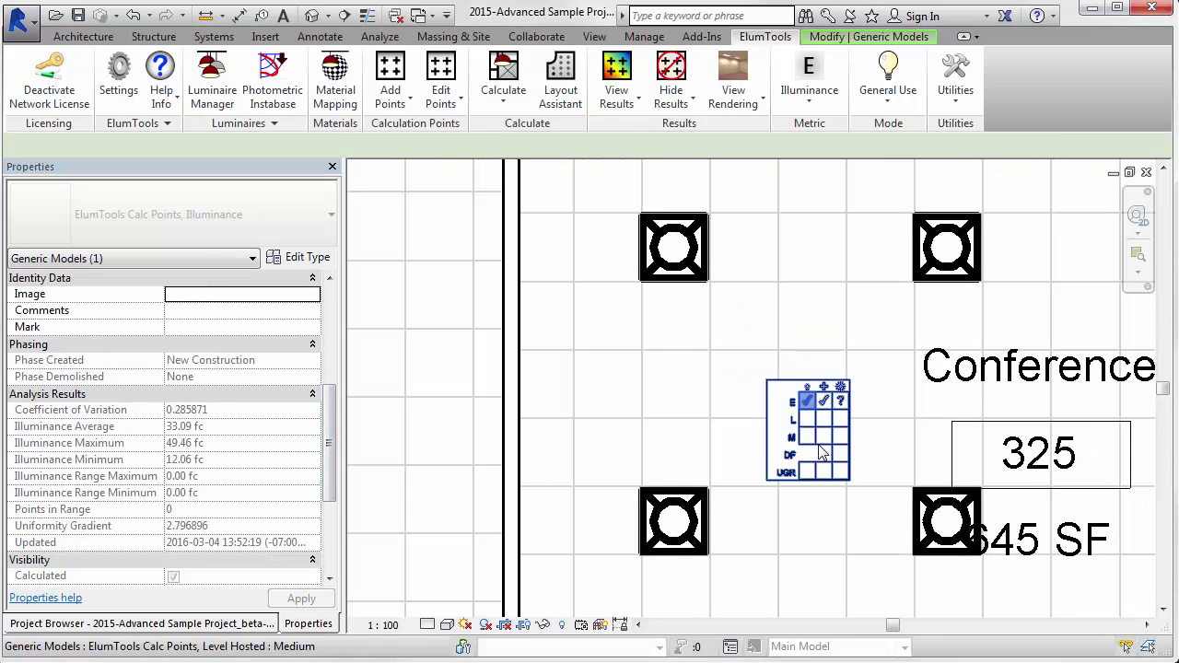
left_click_drag(836, 462, 799, 419)
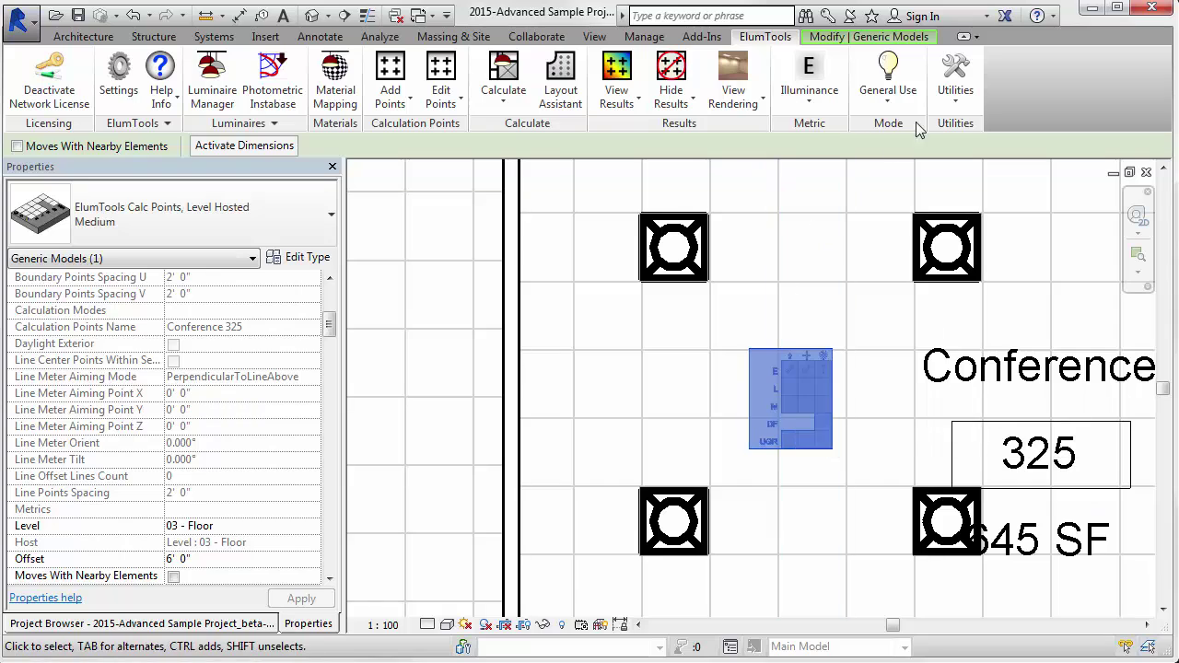
Toggle the calculation points family visibility off and back on in the ceiling plan
left_click(954, 81)
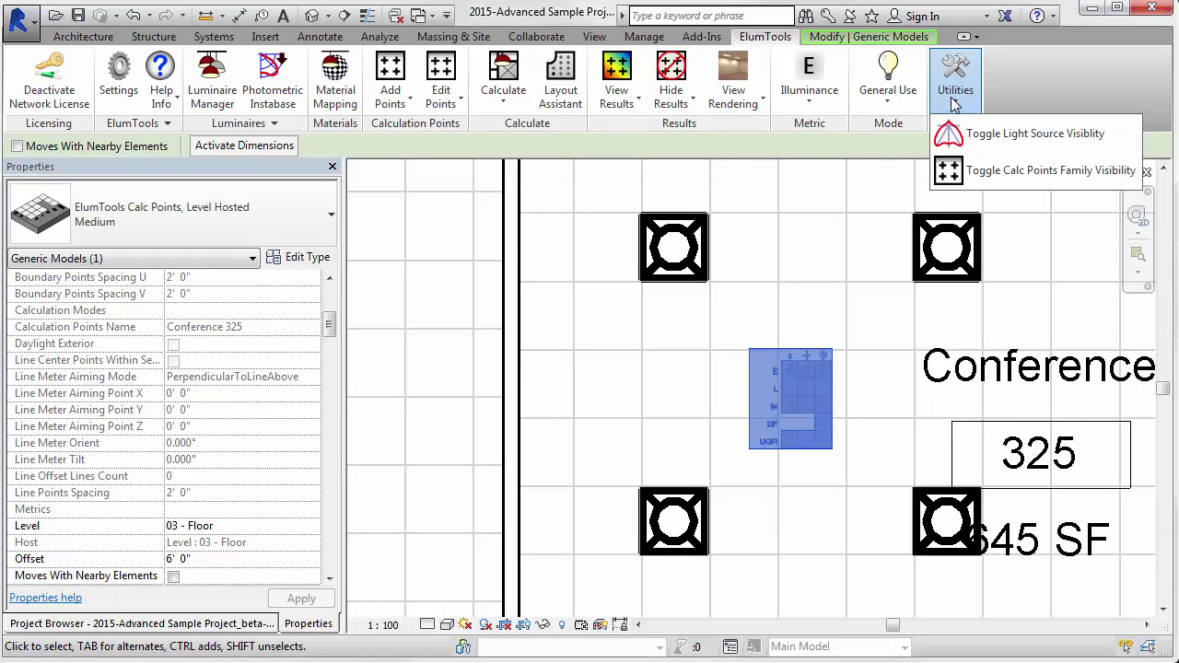
left_click(977, 173)
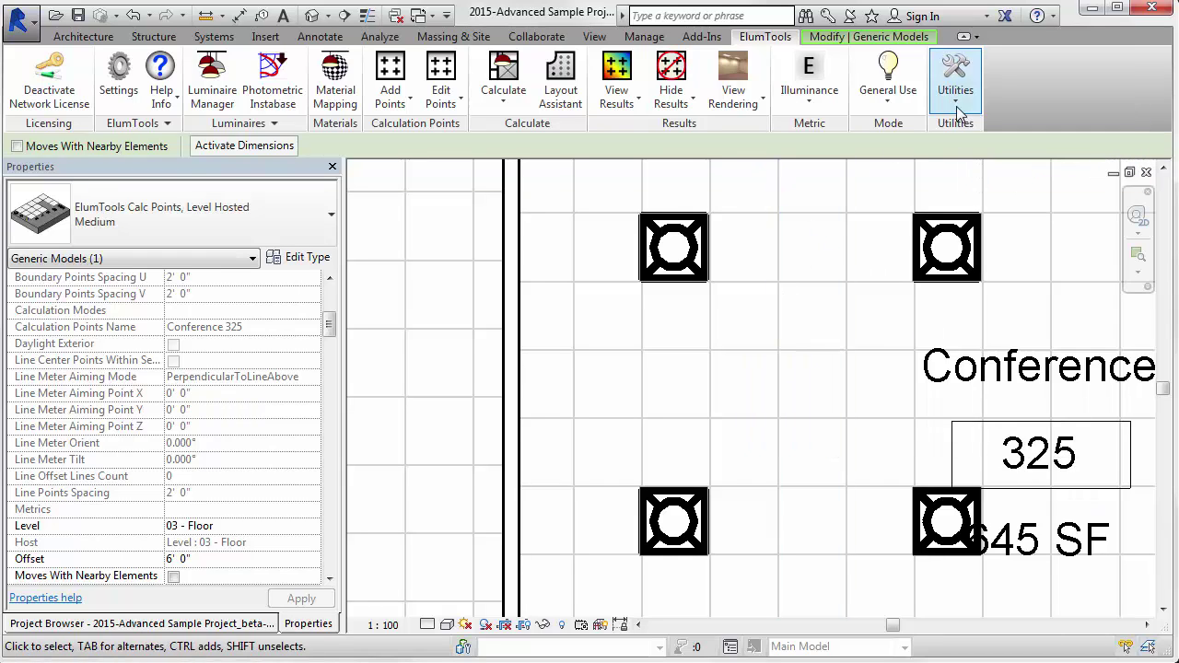
left_click(955, 88)
left_click(970, 177)
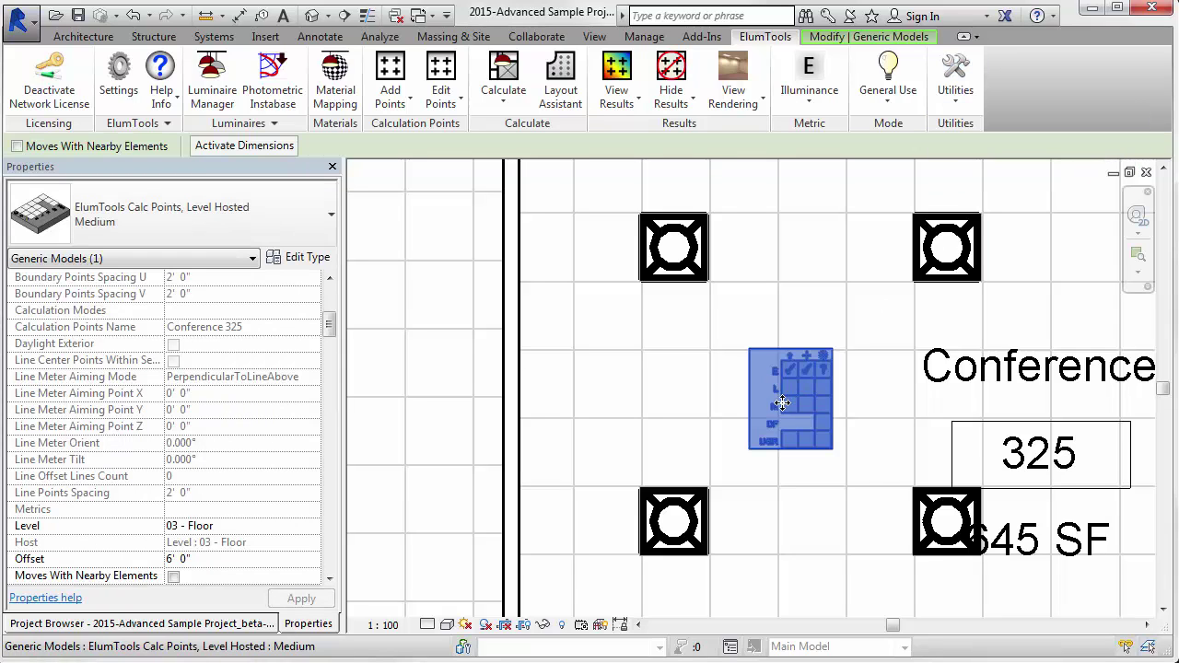
Review the face-hosted and level-hosted family types and sizes available for the selected calculation points symbol
left_click(327, 221)
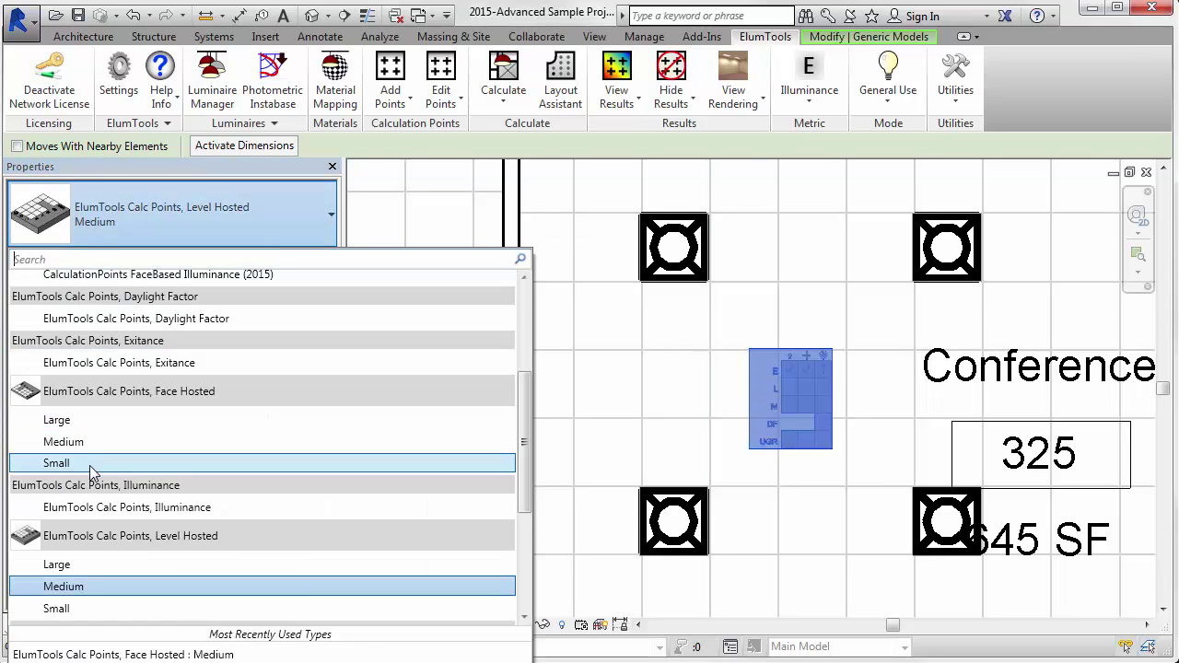
left_click(1072, 108)
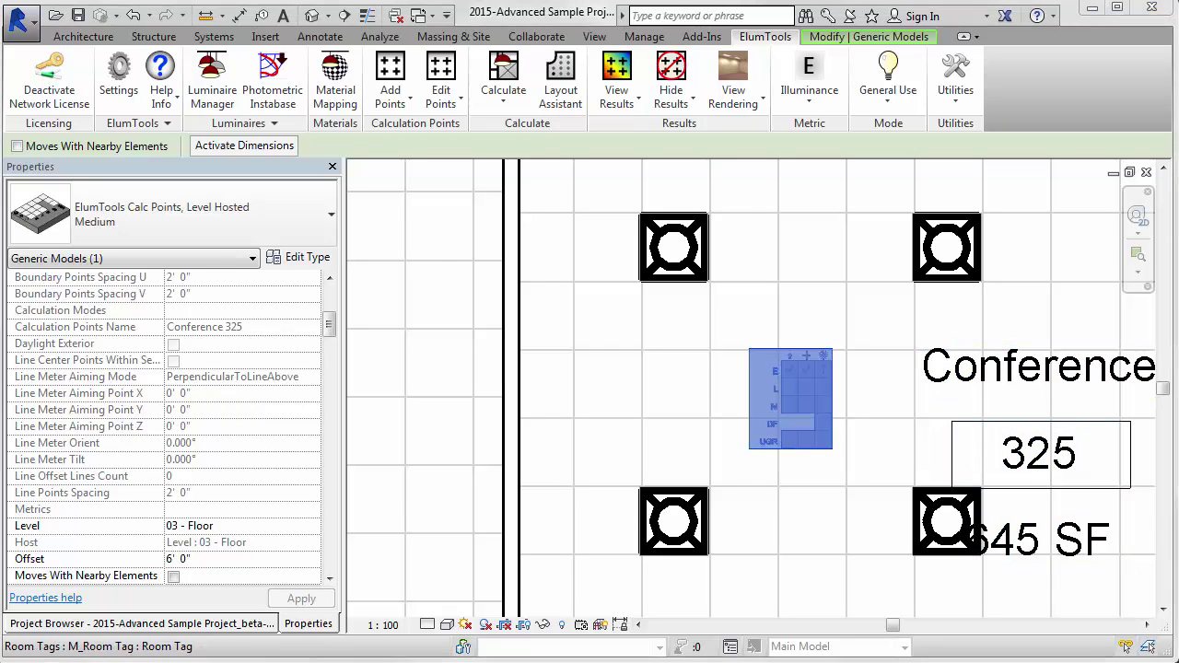
Try to add calculation points to the Advisors 324 room, first by picking it and again with it preselected
scroll(871, 317, "down", 5)
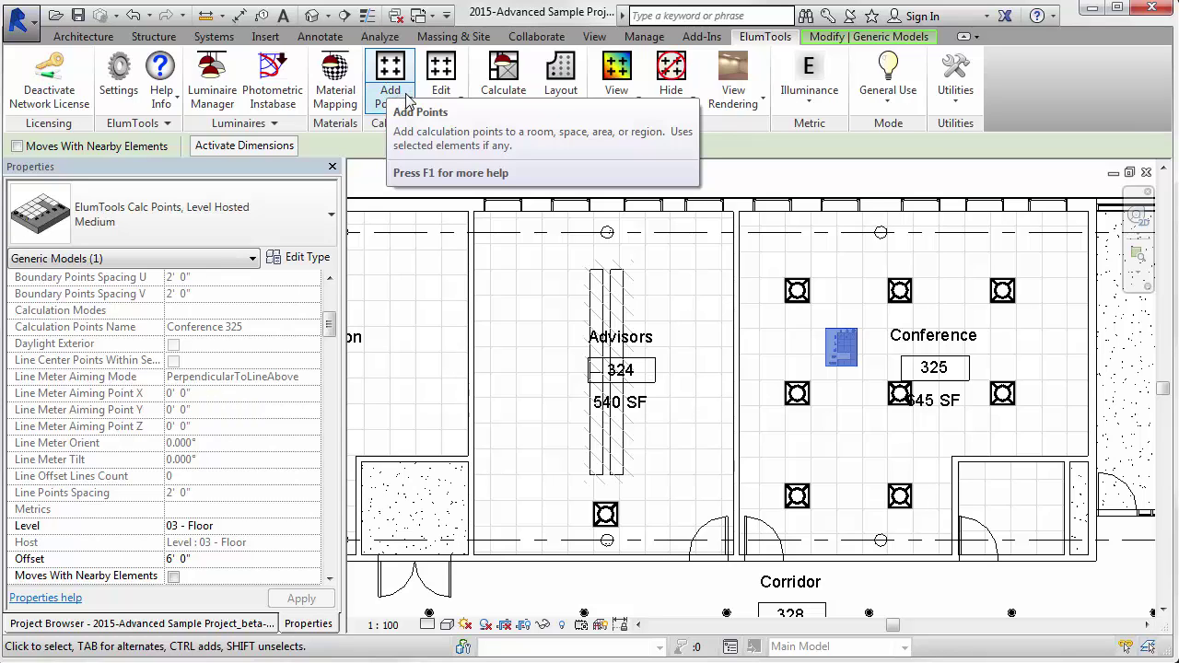
left_click(408, 98)
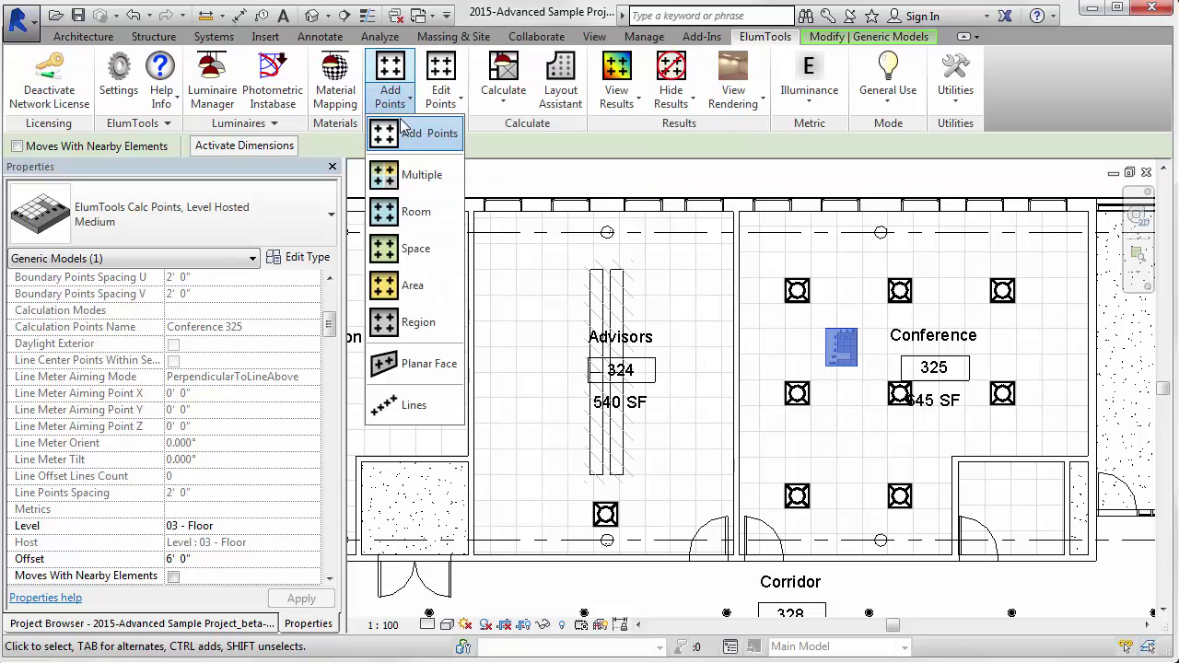
left_click(422, 223)
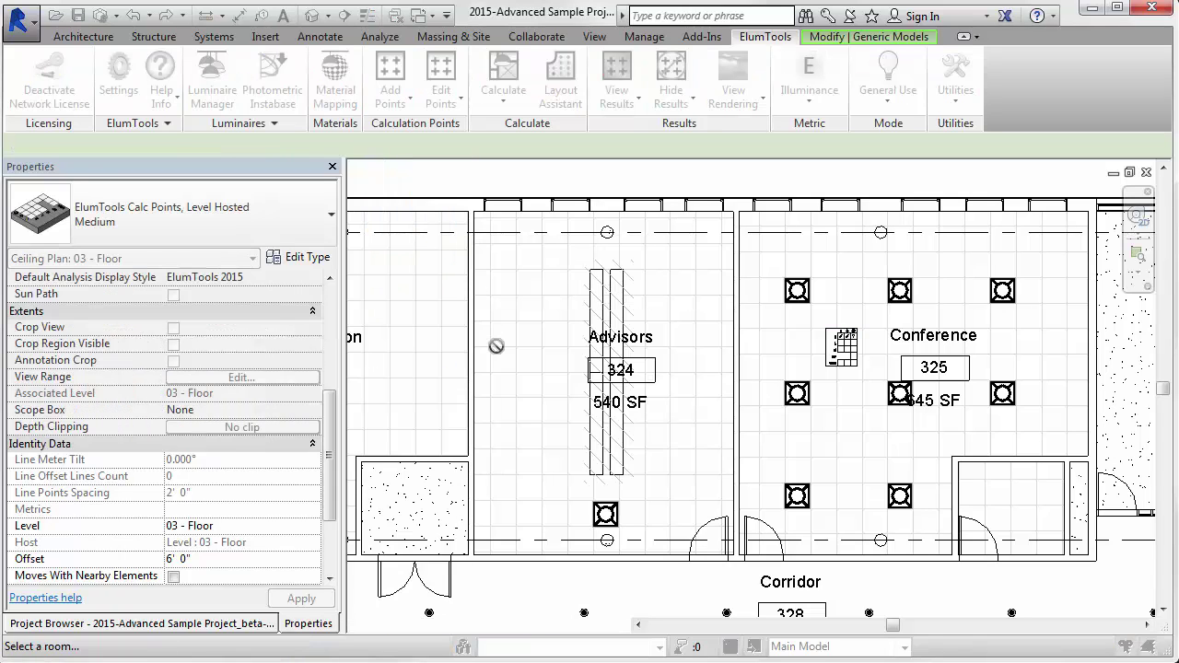
left_click(649, 433)
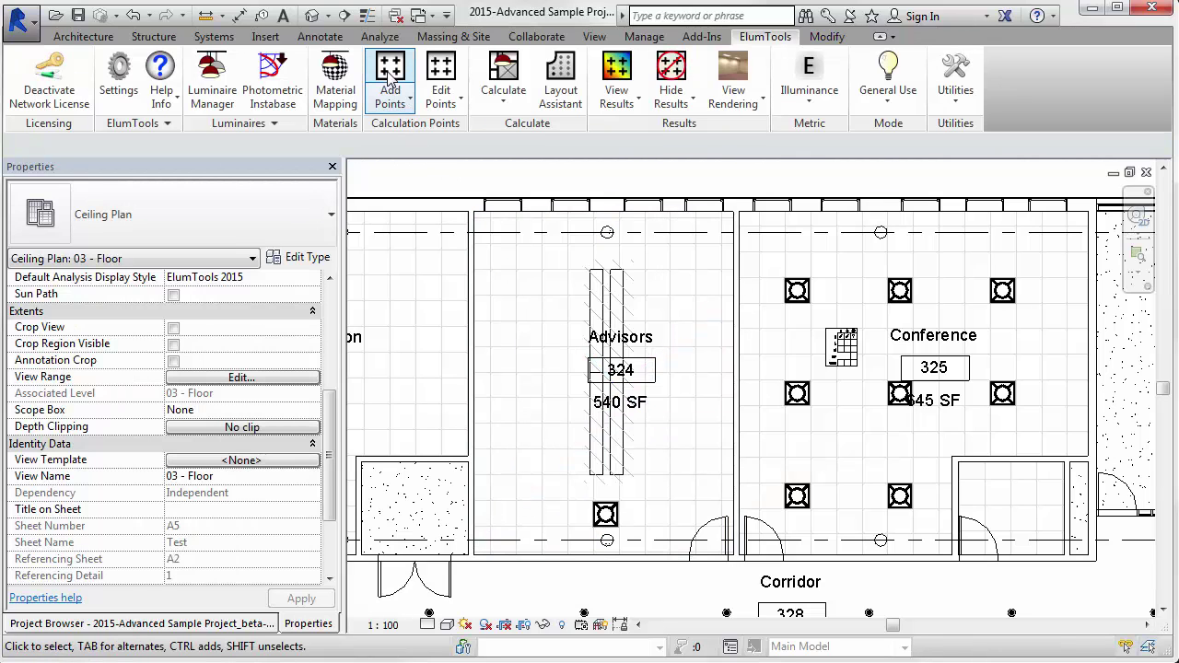
left_click(389, 72)
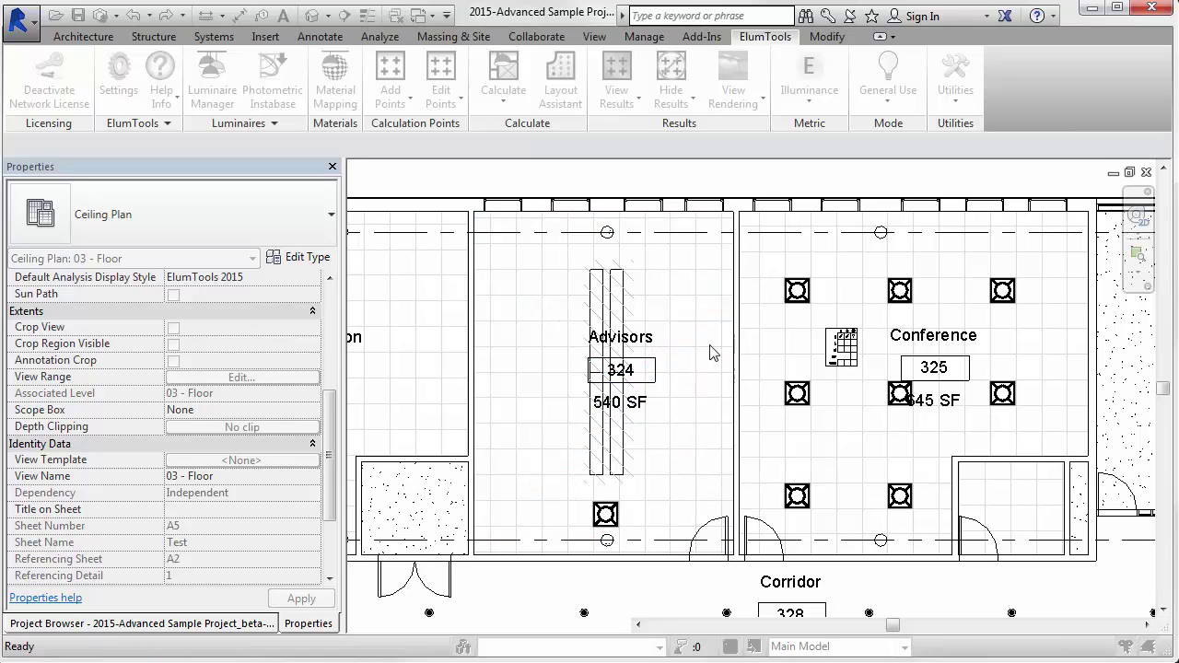
left_click(690, 455)
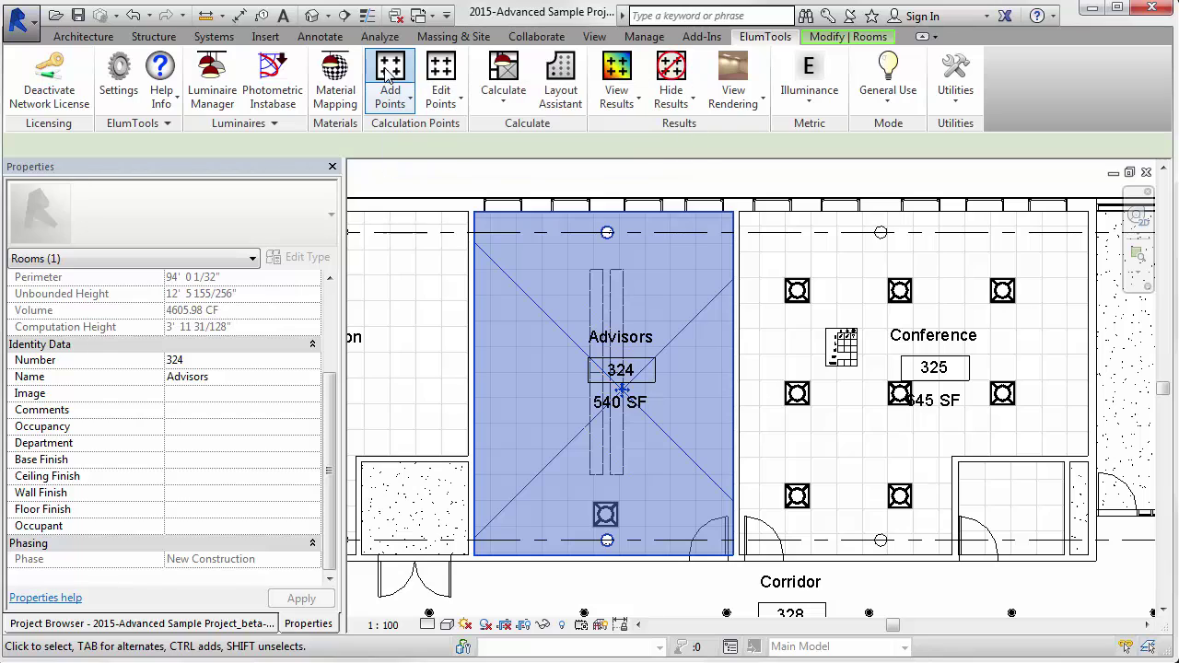
key("Escape")
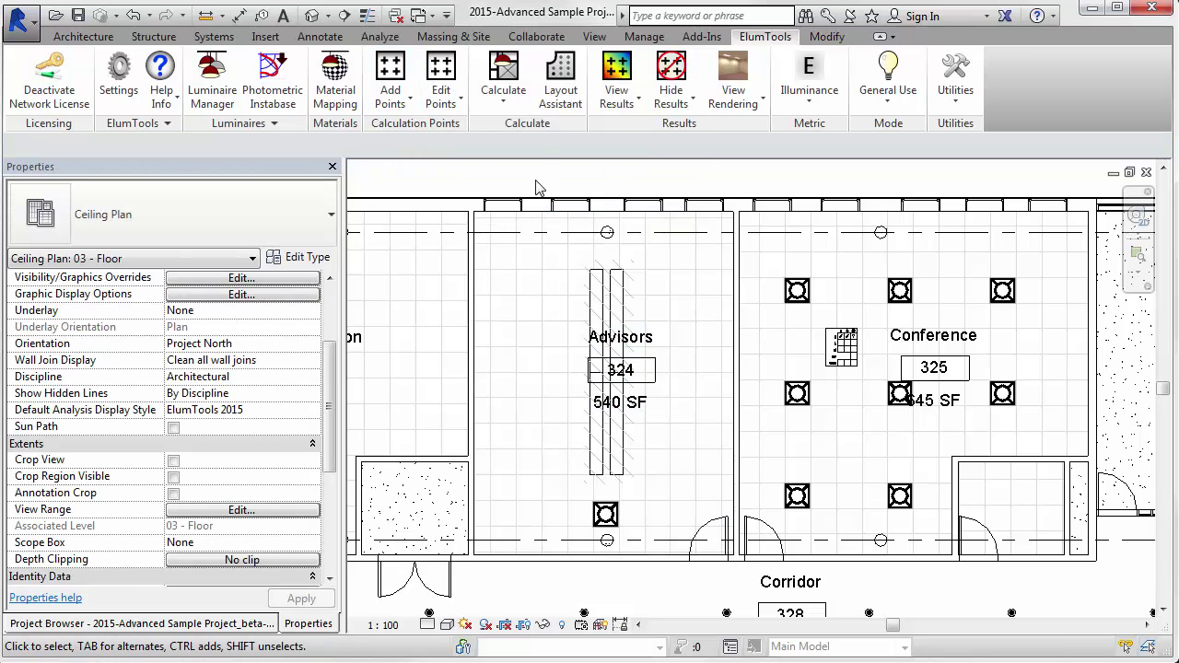
Add region-based calculation points to the filled region in Open Office 321, with 2 ft spacing and 0 ft workplane height
left_click(397, 109)
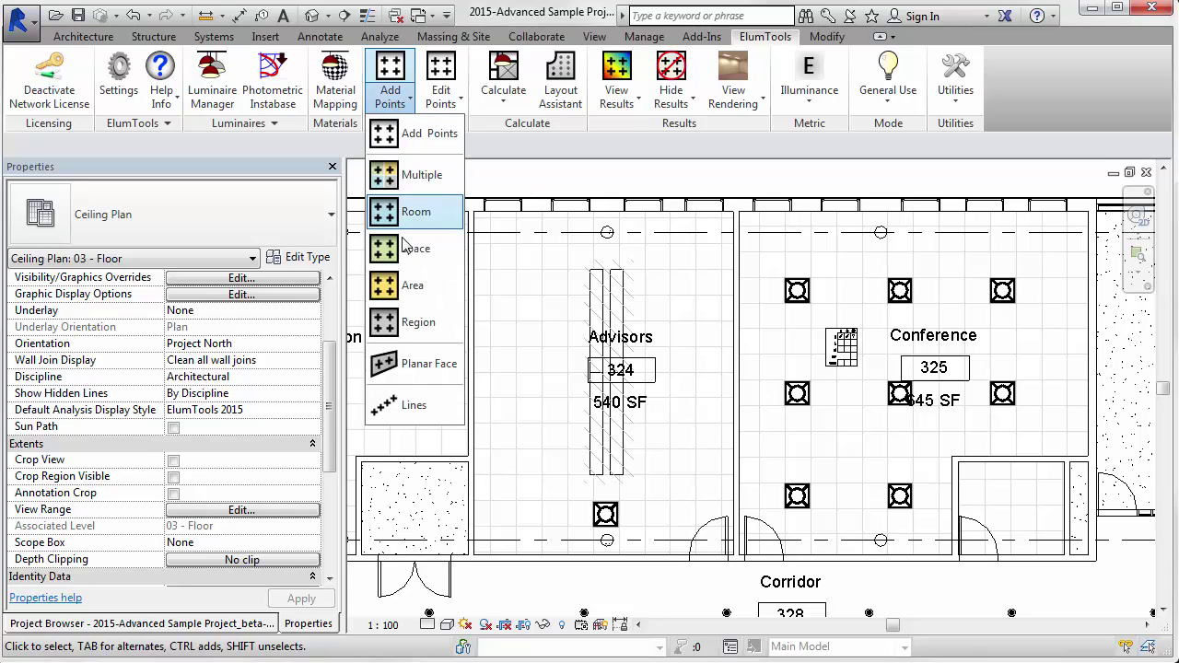
left_click(413, 321)
middle_click_drag(413, 351, 1142, 339)
scroll(843, 364, "down", 2)
left_click(797, 363)
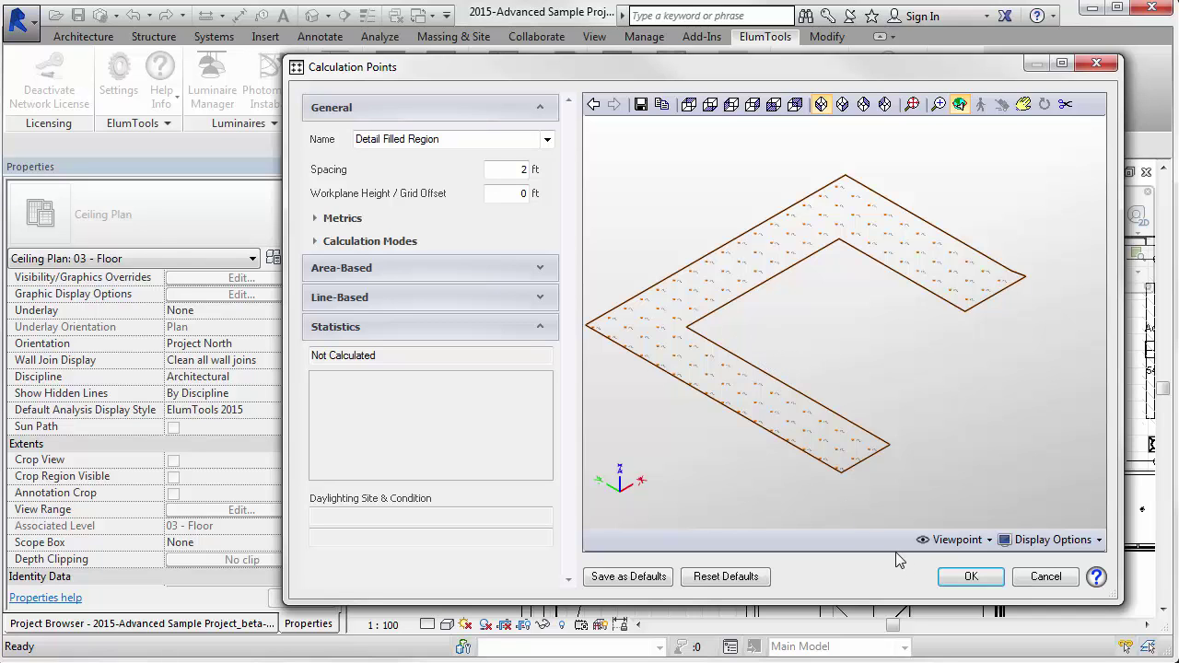
left_click(969, 575)
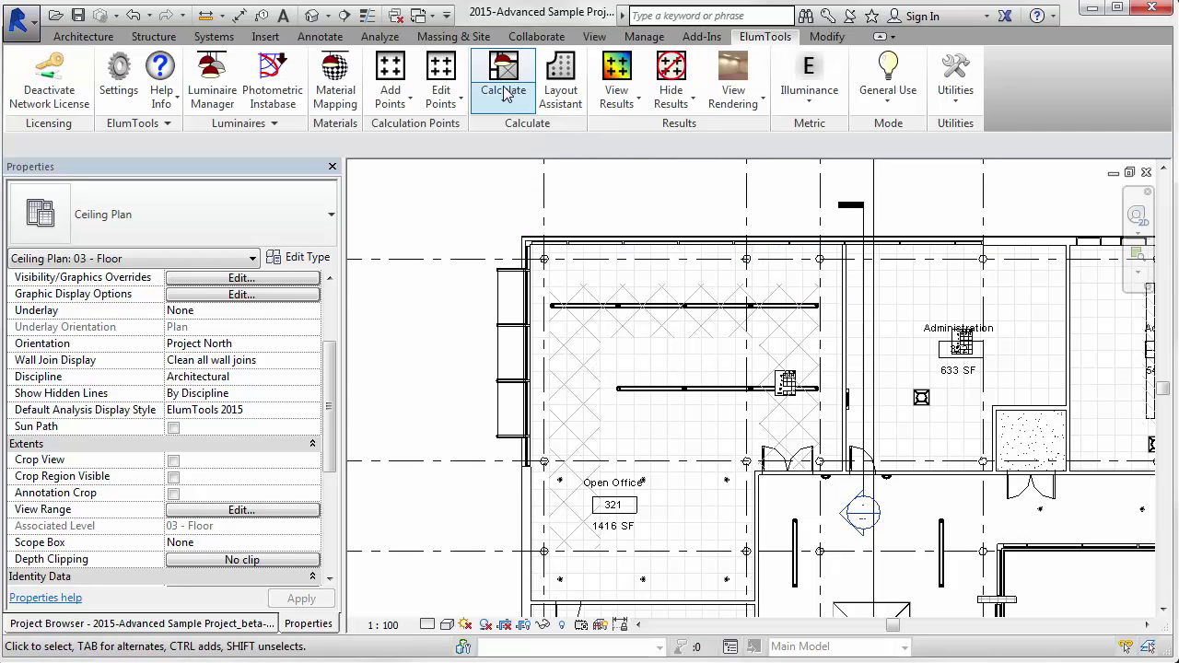
Calculate the lighting for the Open Office 321 room and walk through the result in the calculation viewer
left_click(504, 98)
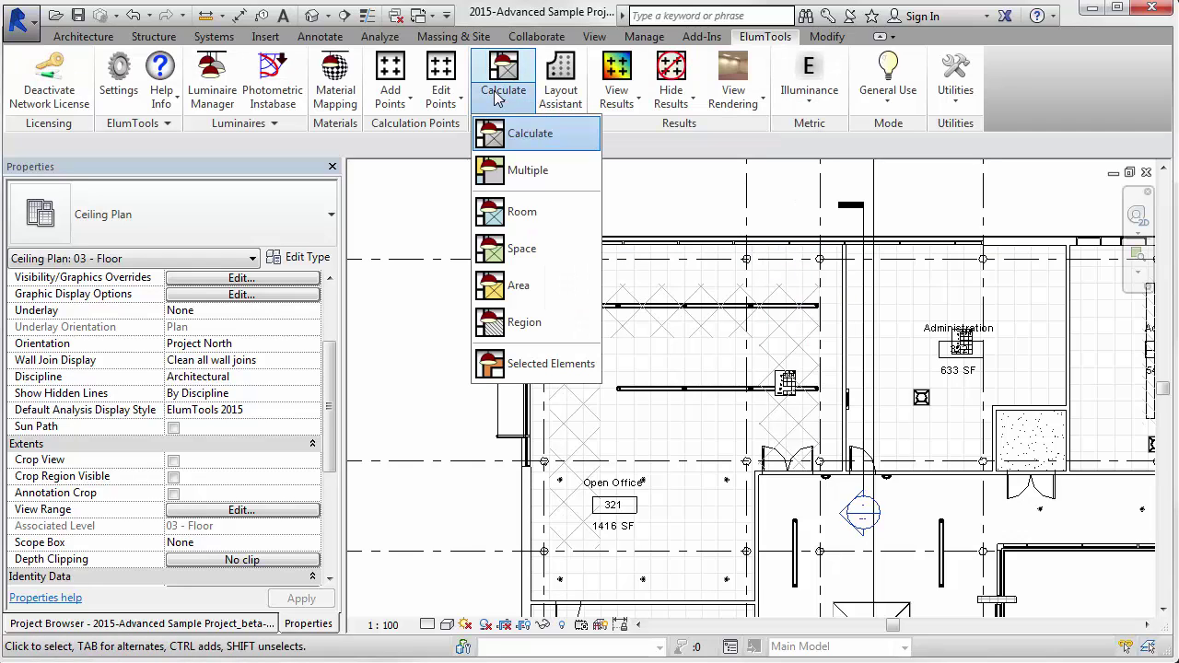
left_click(513, 221)
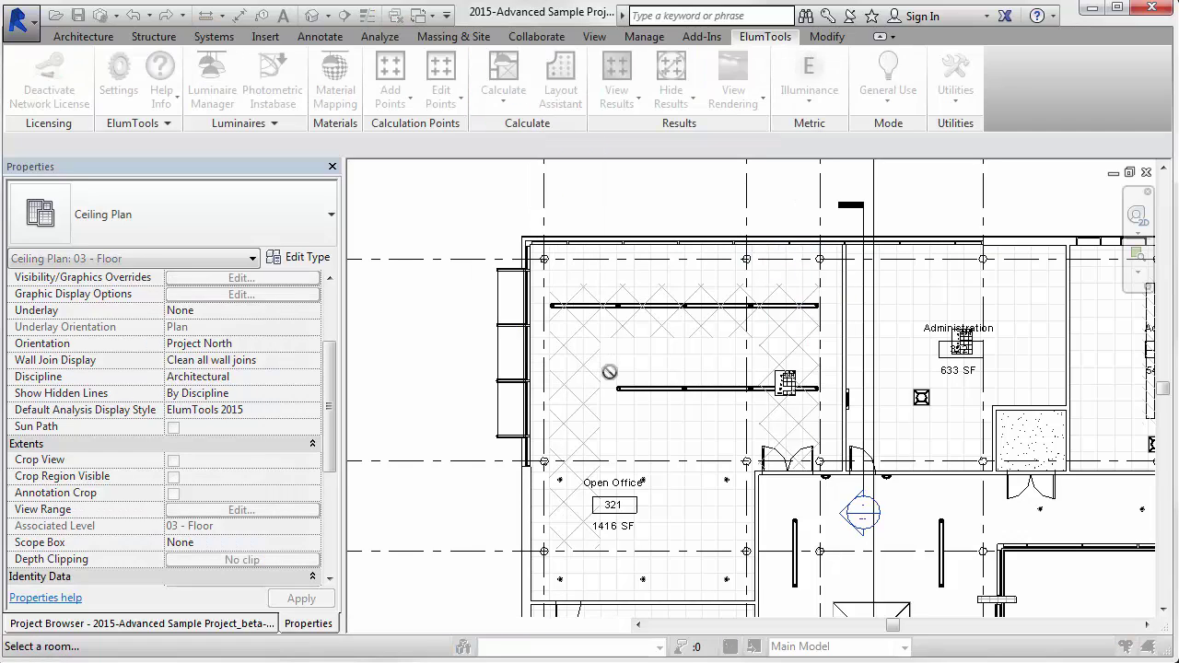
left_click(677, 413)
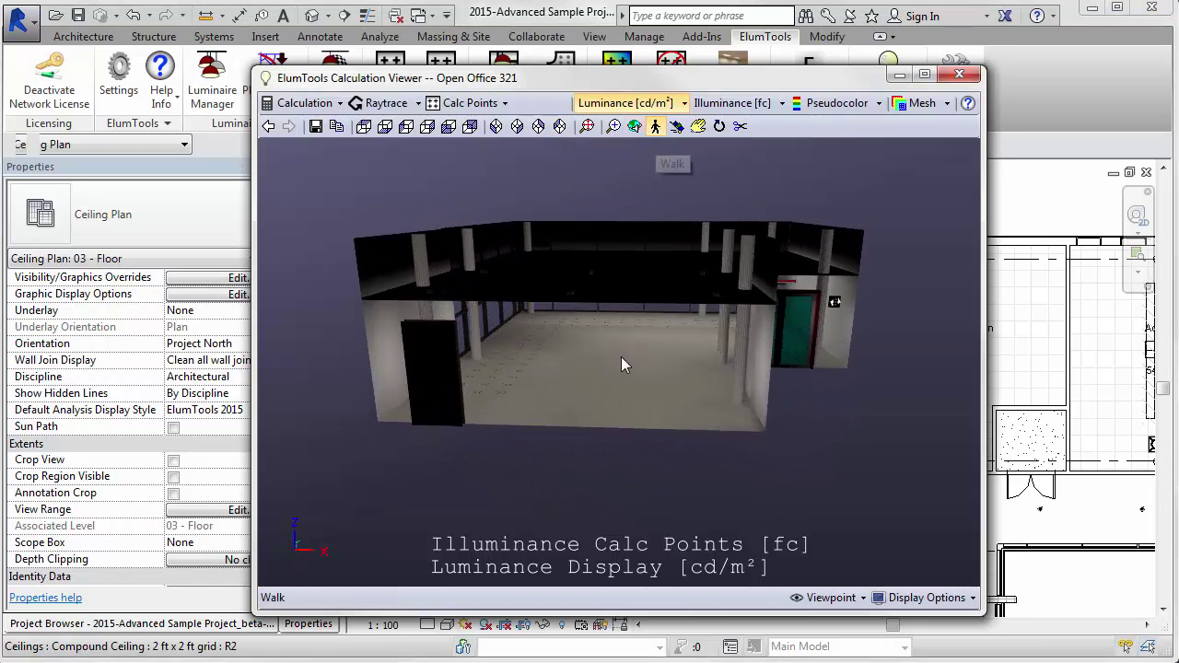
left_click_drag(619, 360, 679, 339)
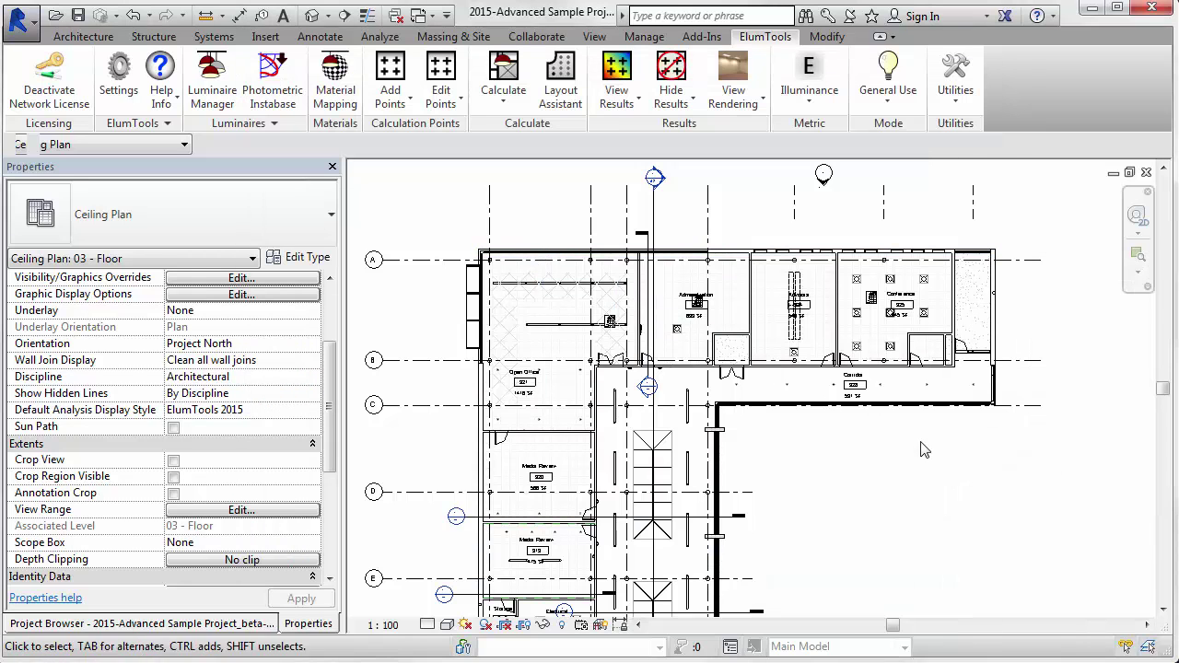
Select all elements across the upper part of the third-floor ceiling plan and filter the selection to Rooms only
left_click_drag(1072, 474, 404, 200)
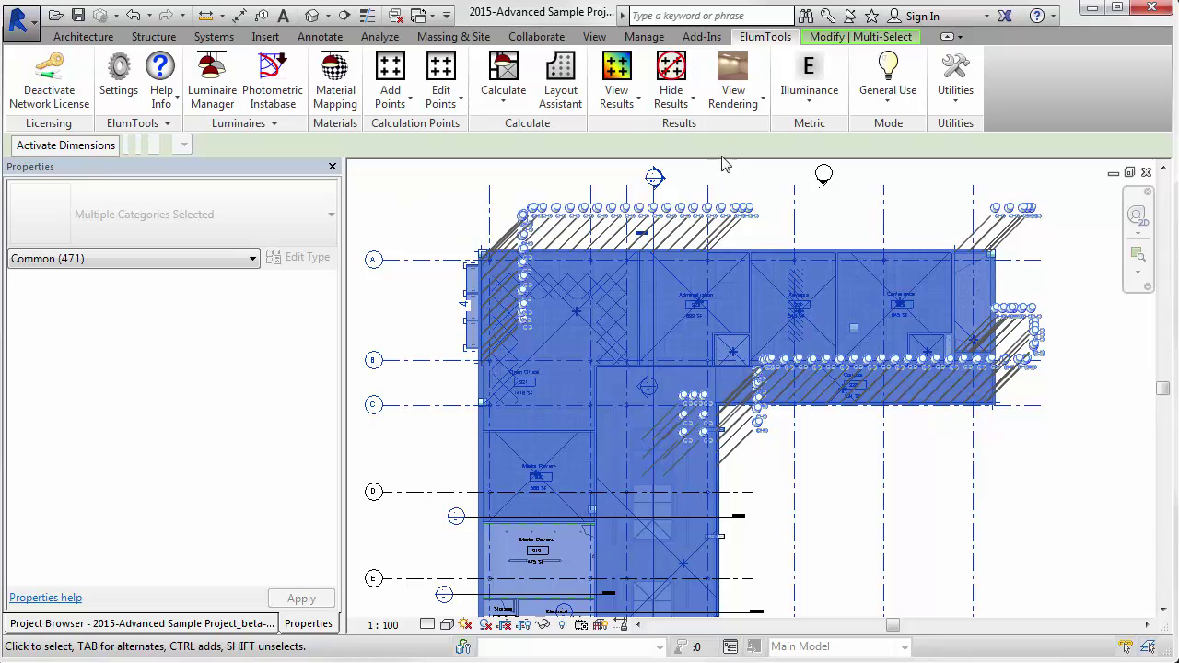
left_click(822, 37)
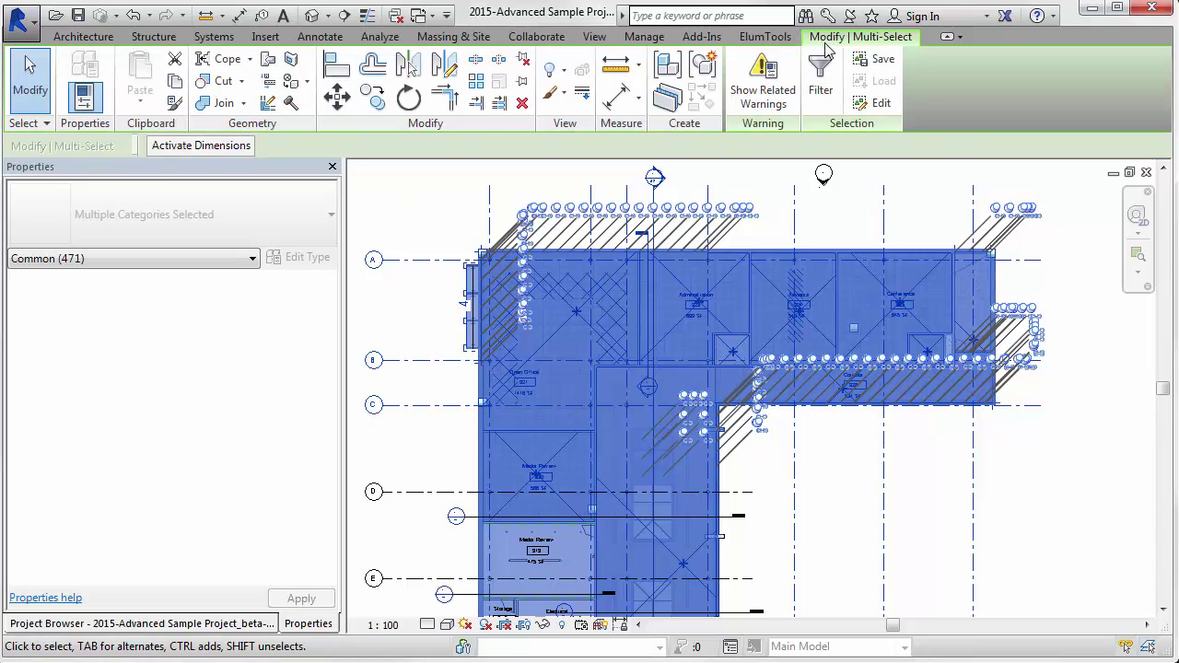
left_click(820, 92)
left_click(702, 250)
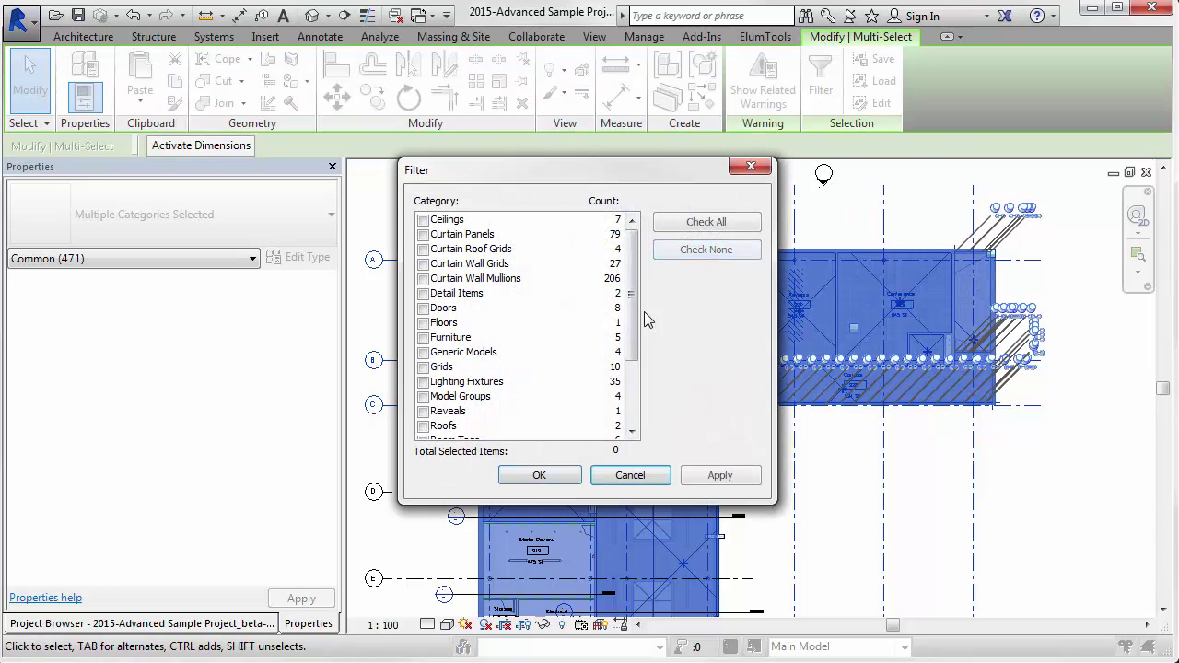
left_click_drag(632, 329, 628, 423)
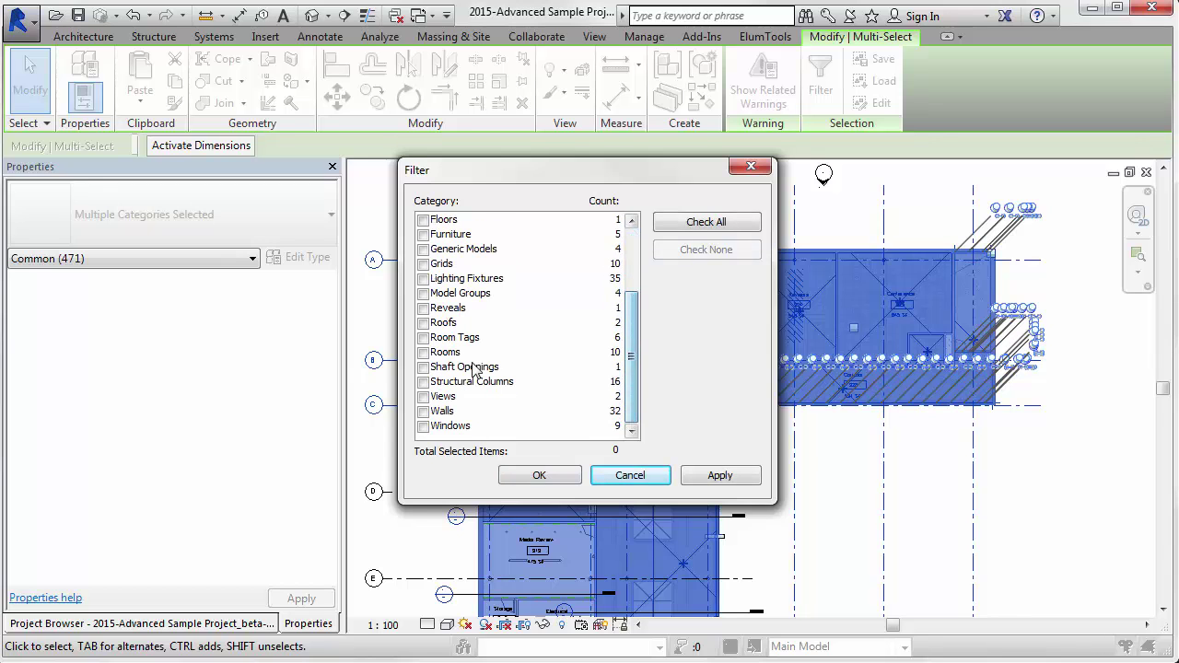
left_click(423, 352)
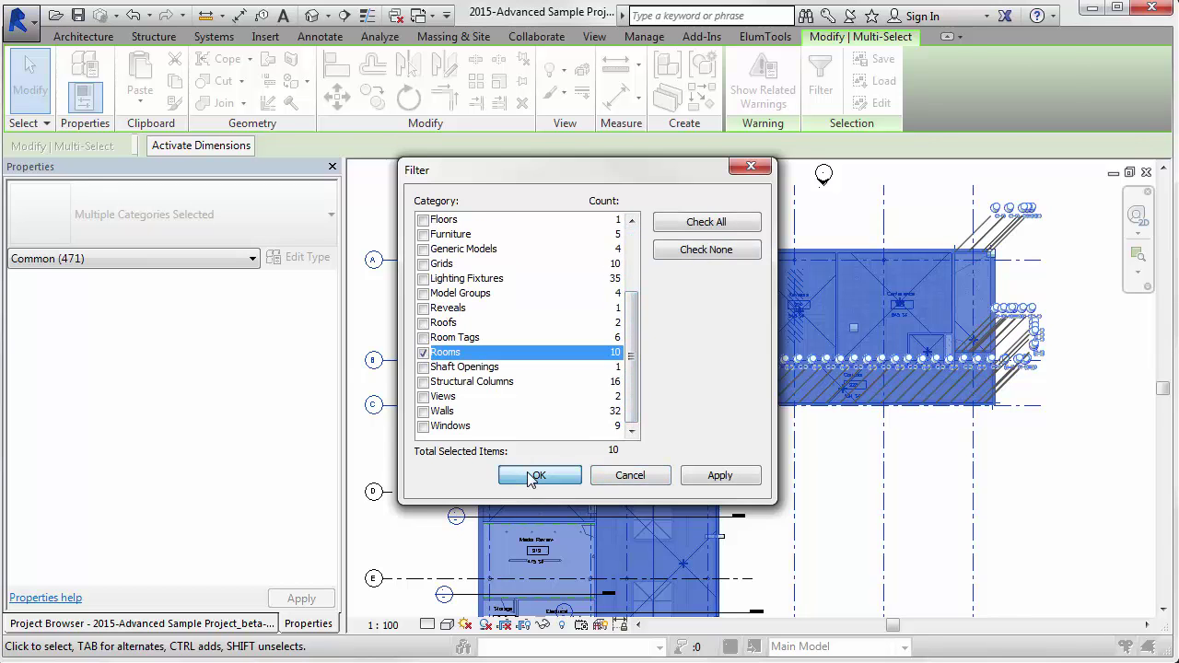
left_click(534, 476)
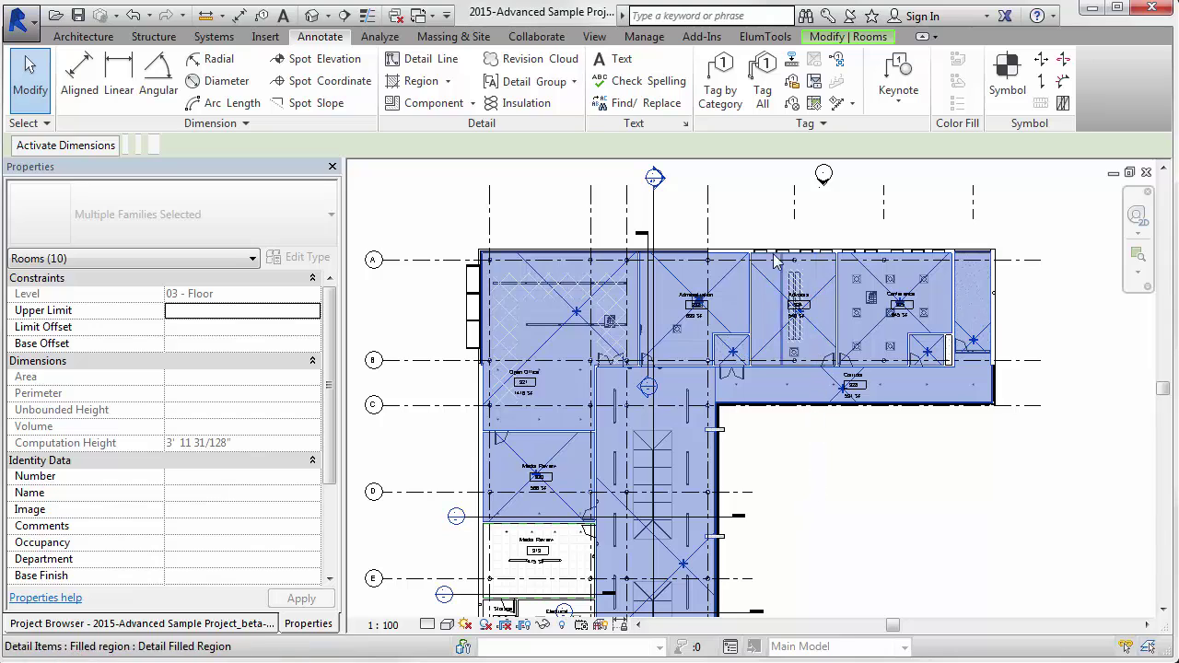
Try to add calculation points to the selected rooms with the Isolate option, and try to calculate the same rooms
left_click(750, 41)
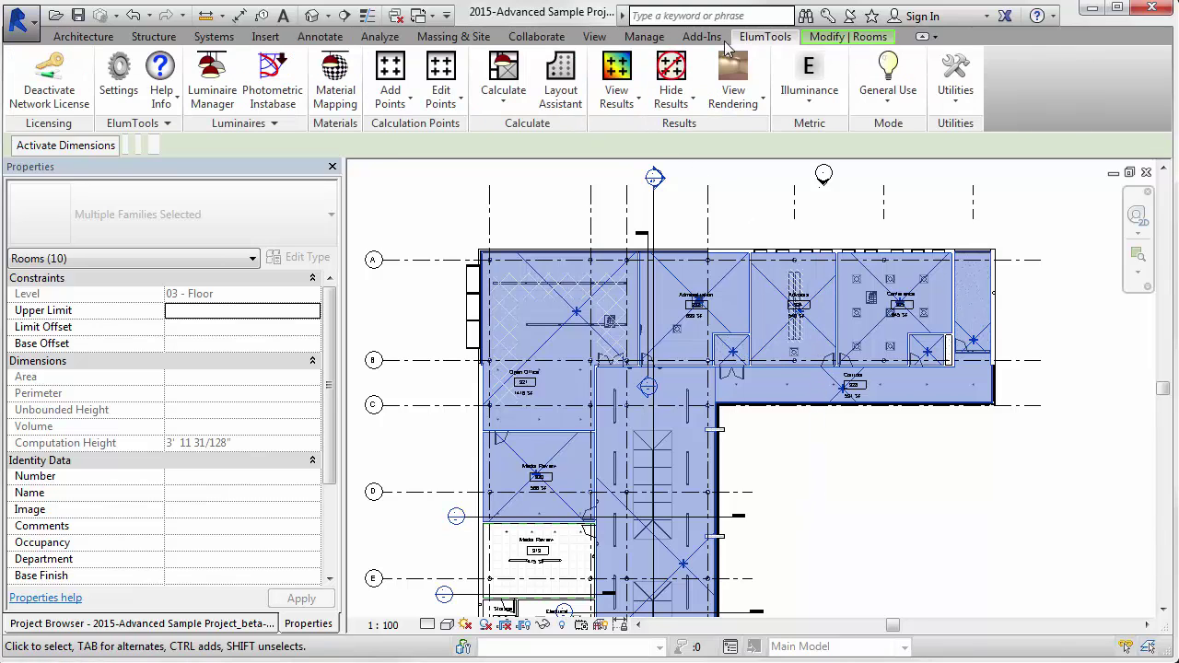
left_click(390, 78)
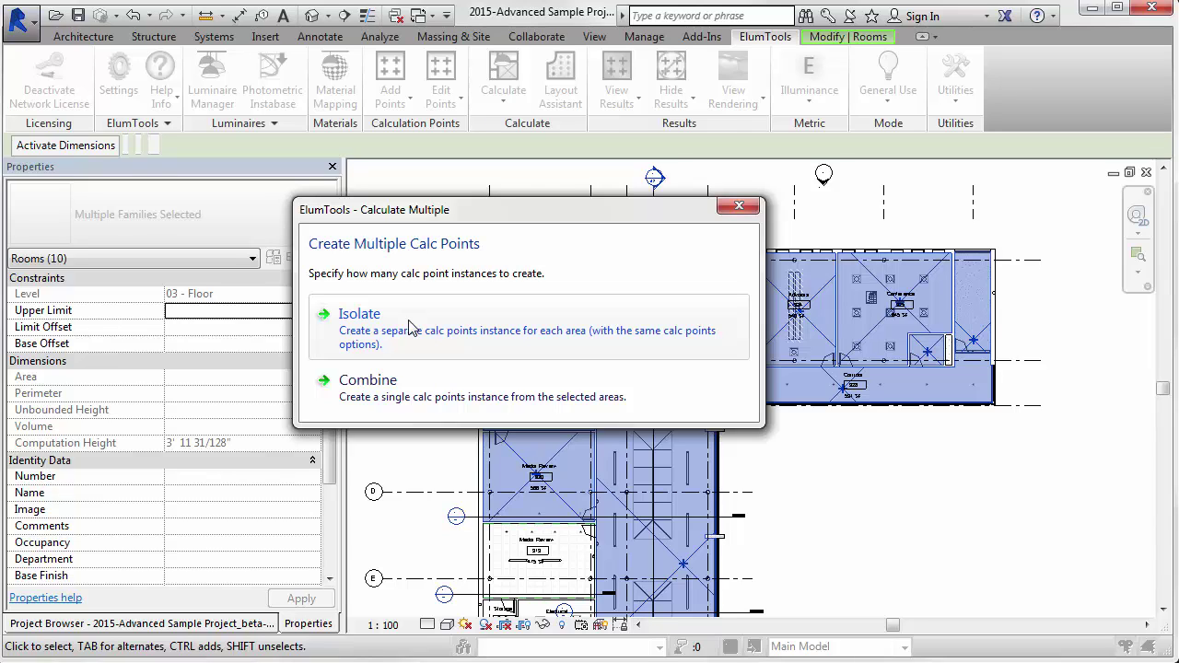
left_click(411, 327)
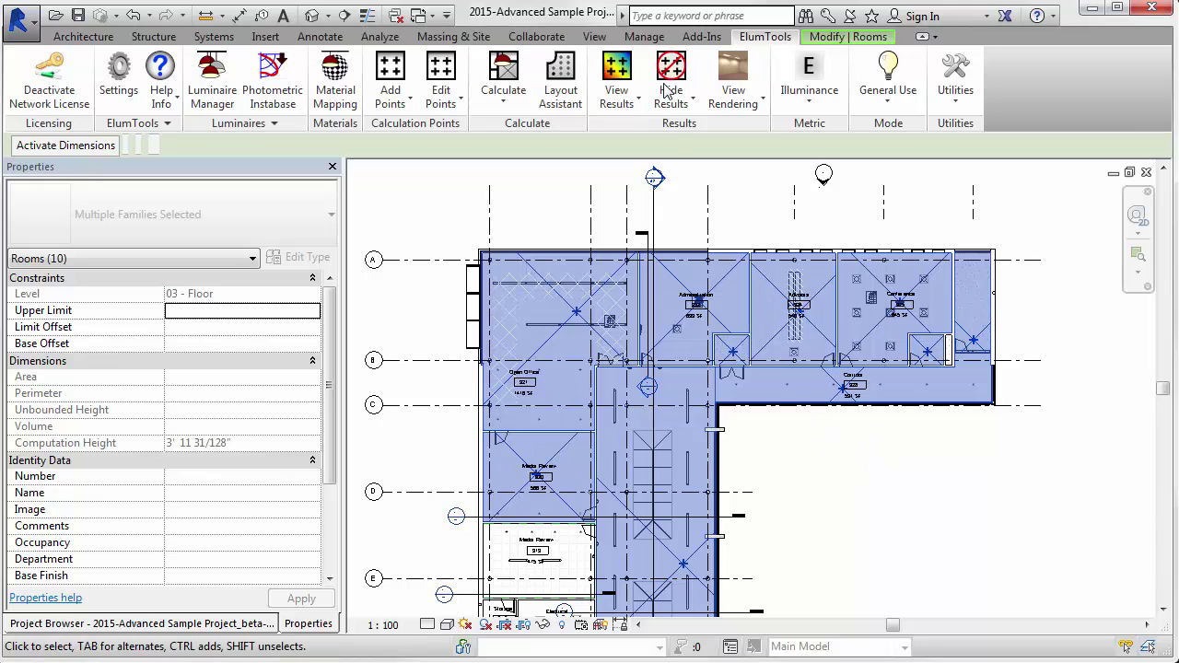
left_click(502, 74)
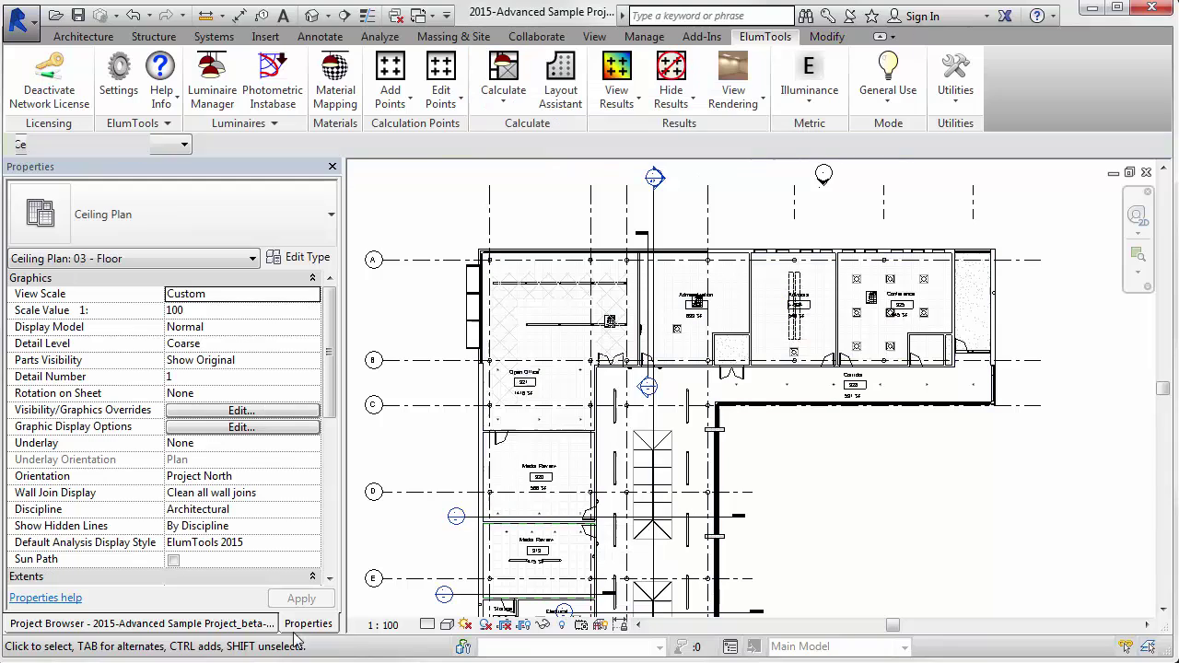
Open the Site floor plan
left_click(238, 627)
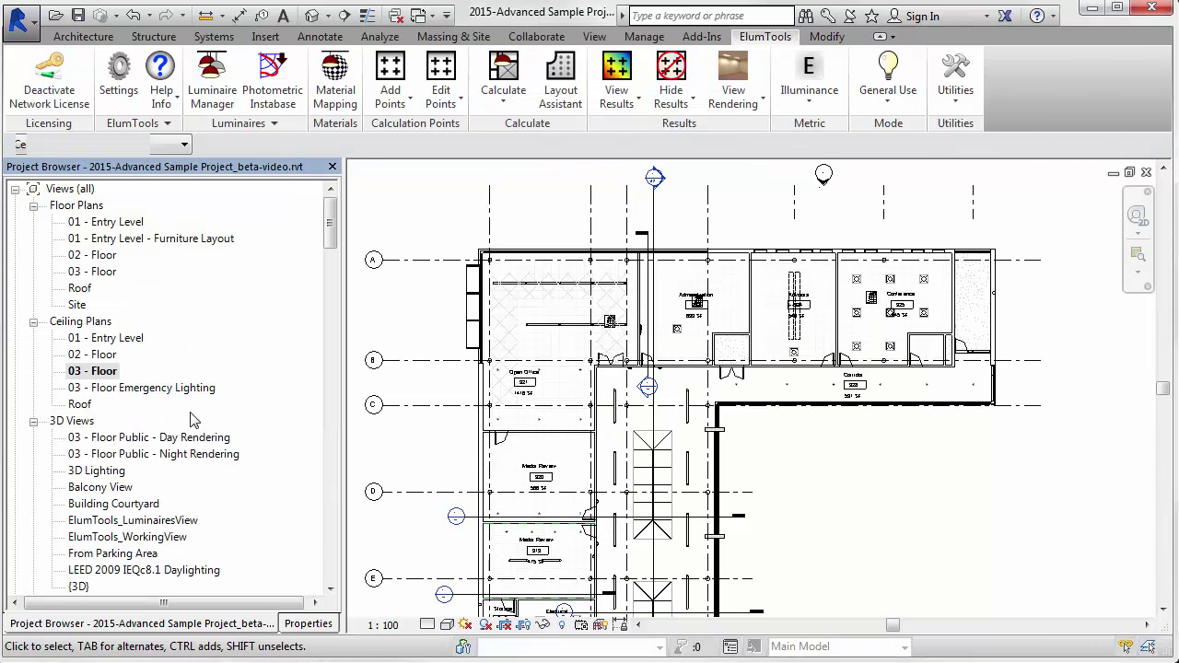
left_click(78, 305)
double_click(77, 305)
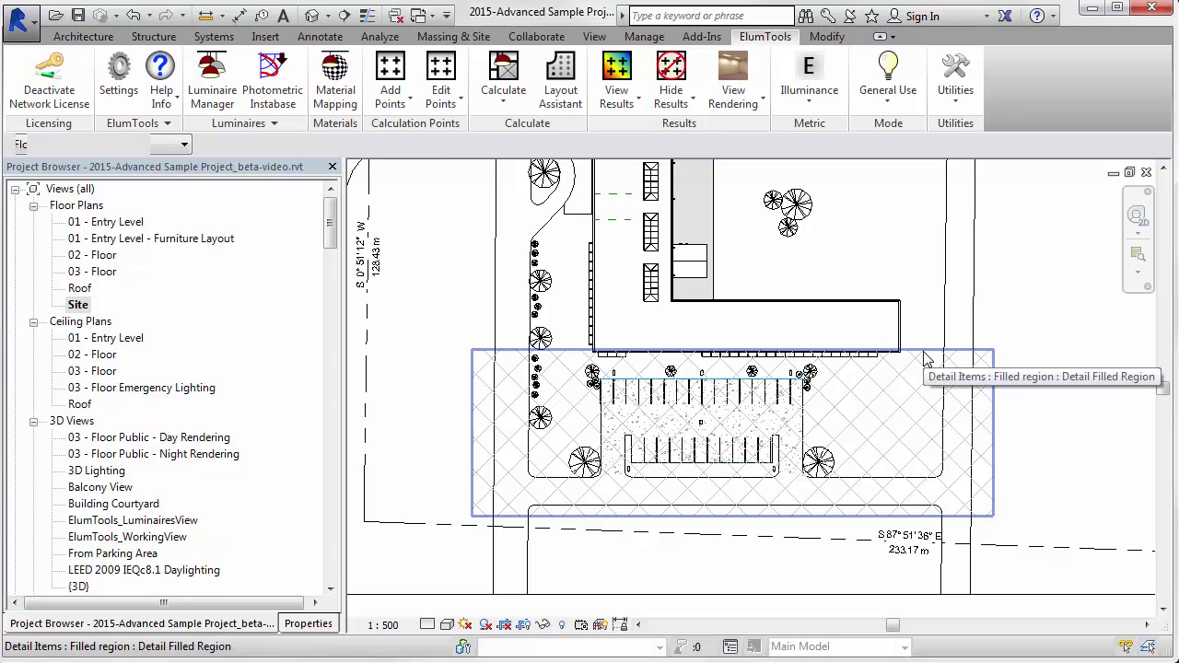
Calculate the lighting for the filled region around the parking lot and orbit the result in the calculation viewer
scroll(926, 357, "up", 4)
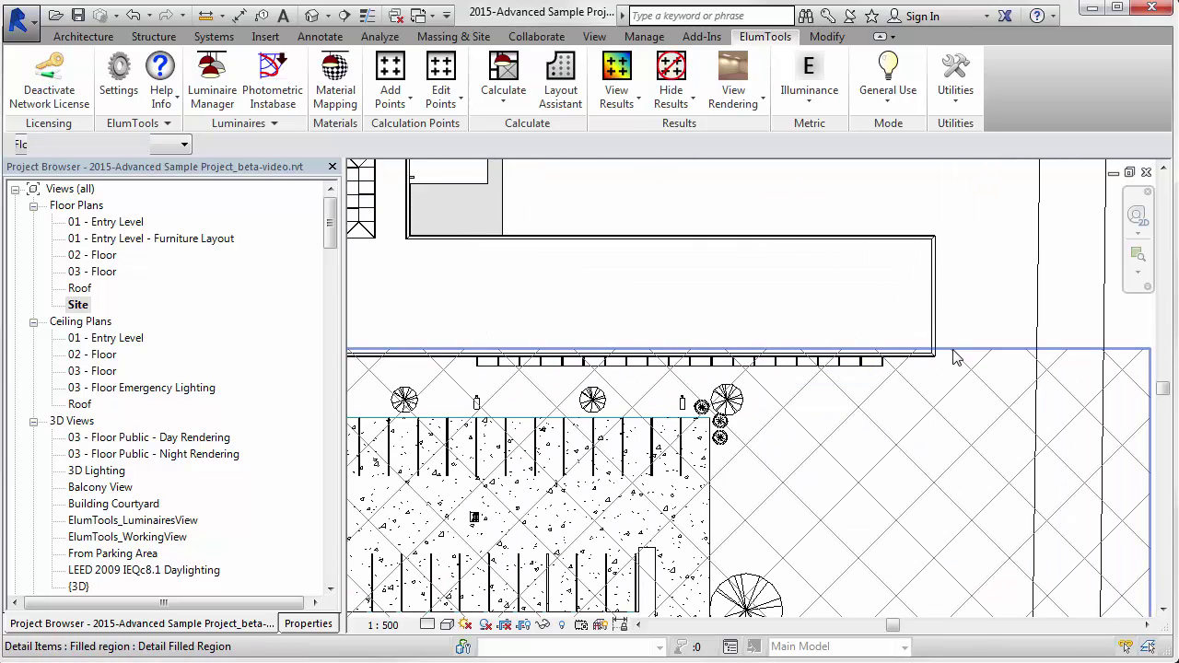
scroll(924, 398, "down", 4)
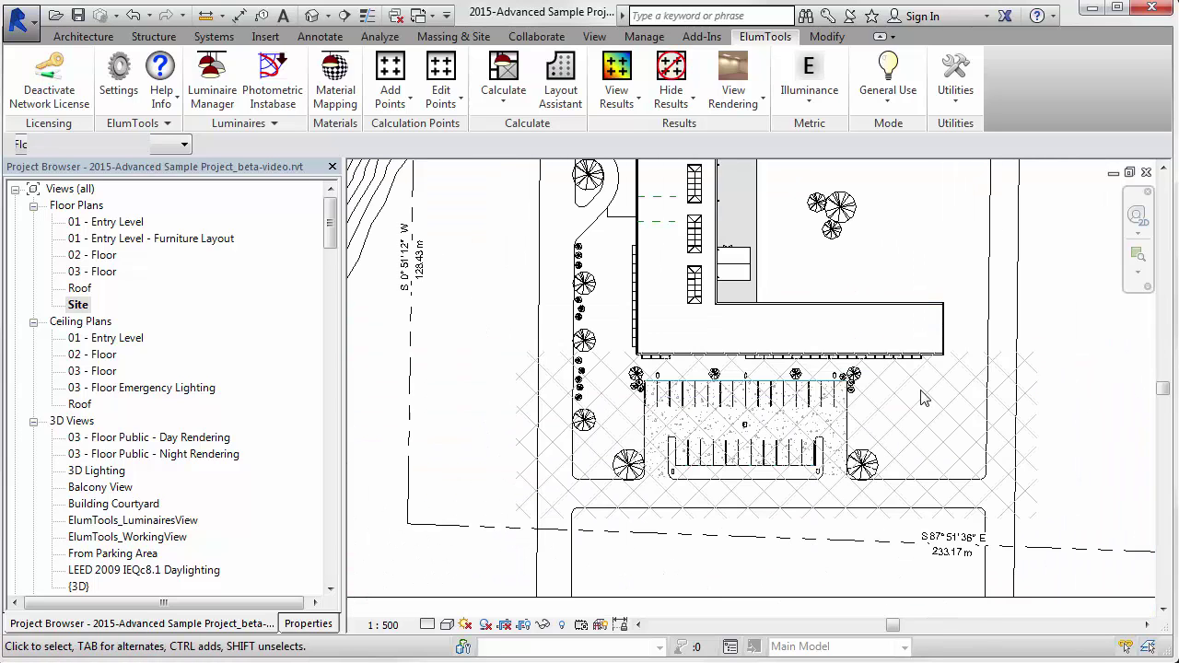
left_click(964, 359)
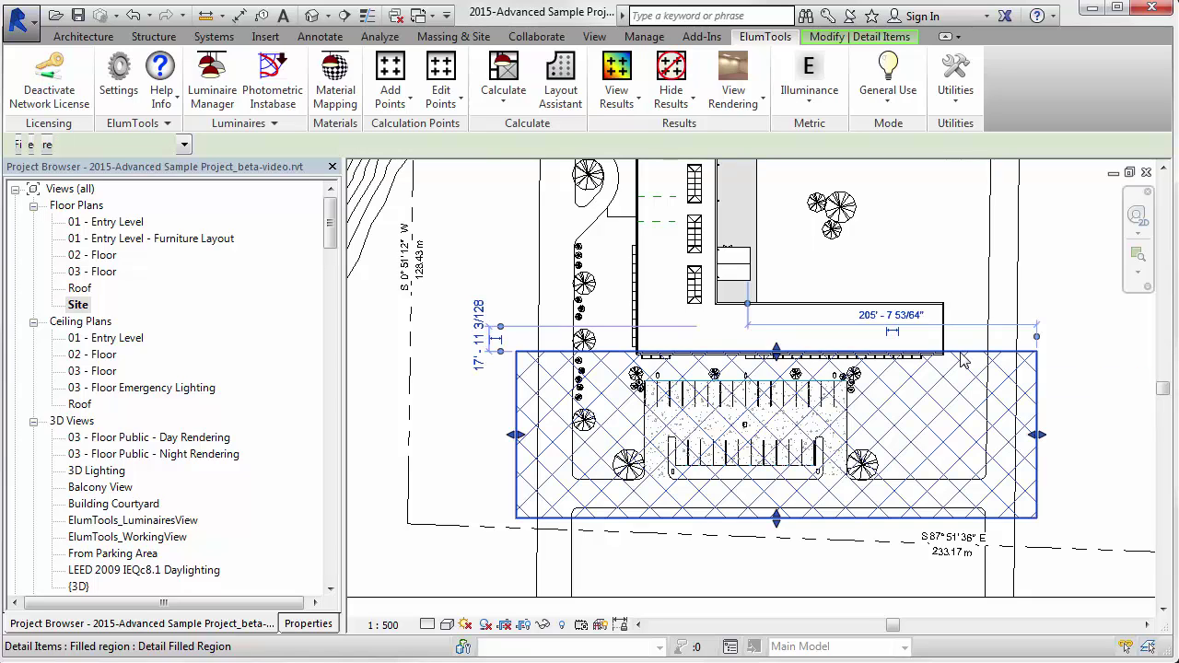
left_click(503, 74)
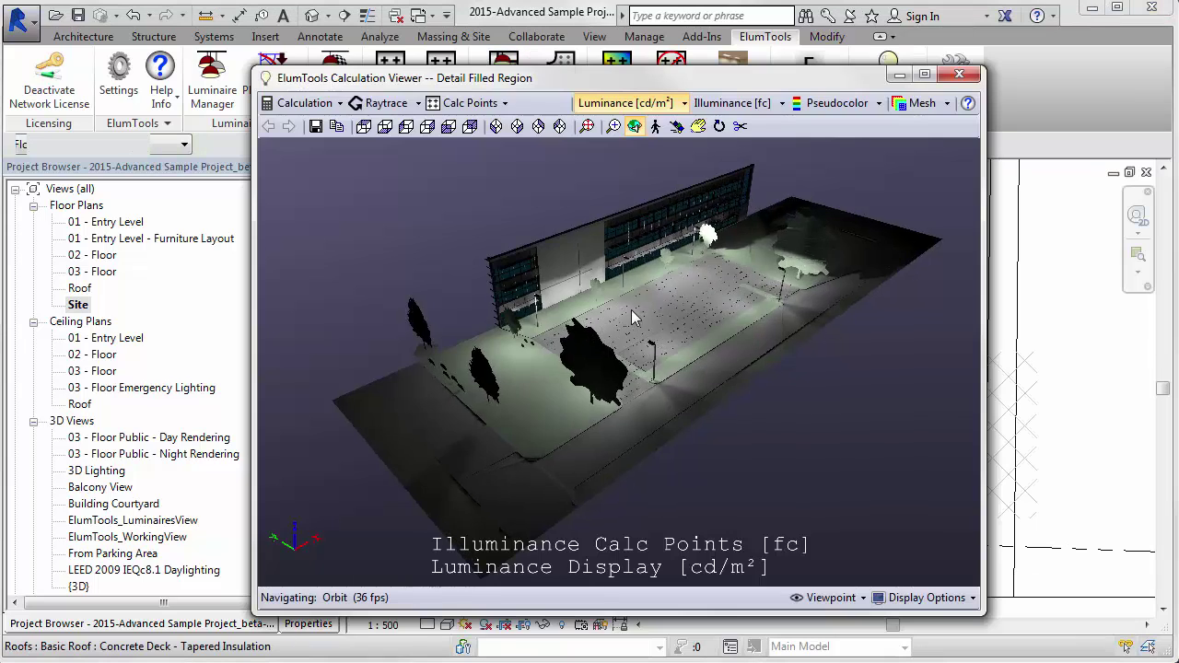
left_click_drag(632, 313, 673, 307)
scroll(700, 364, "up", 6)
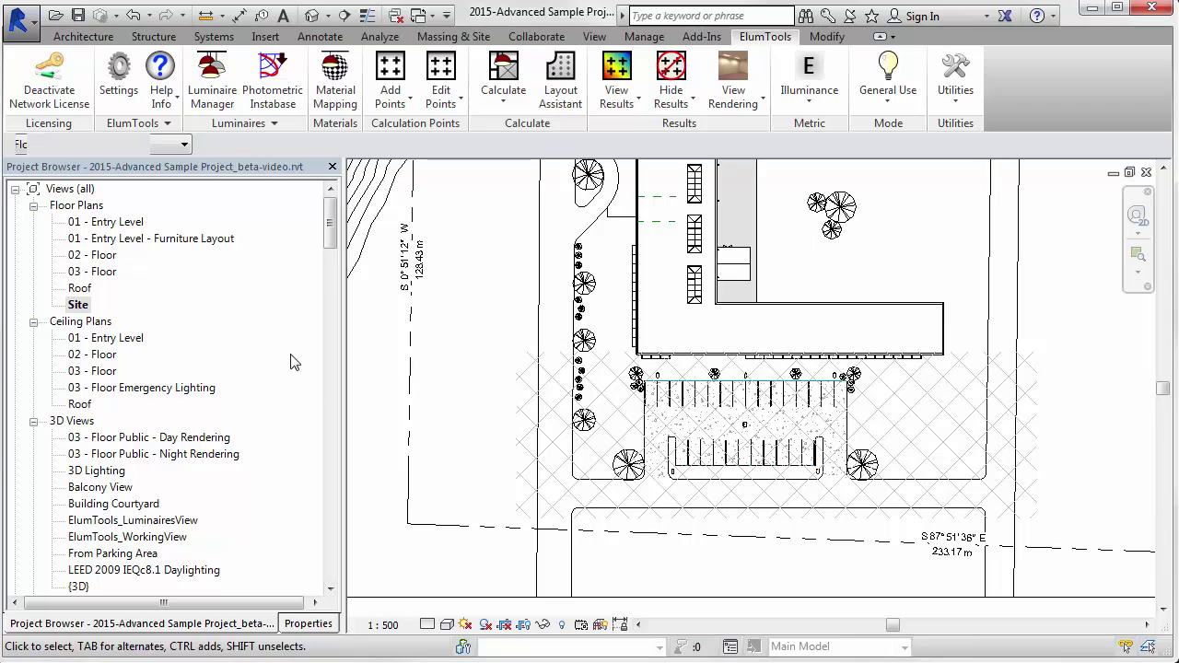
Open the 03 - Floor Emergency Lighting ceiling plan and set its calculation mode to Emergency
double_click(96, 372)
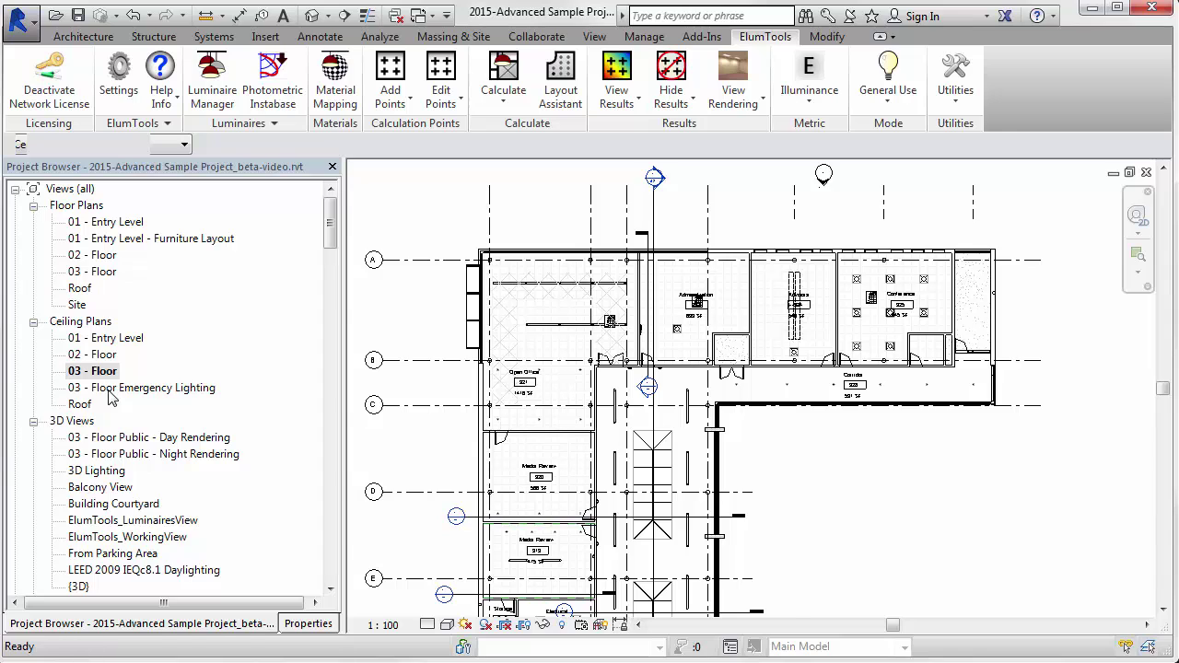
double_click(109, 390)
left_click(888, 92)
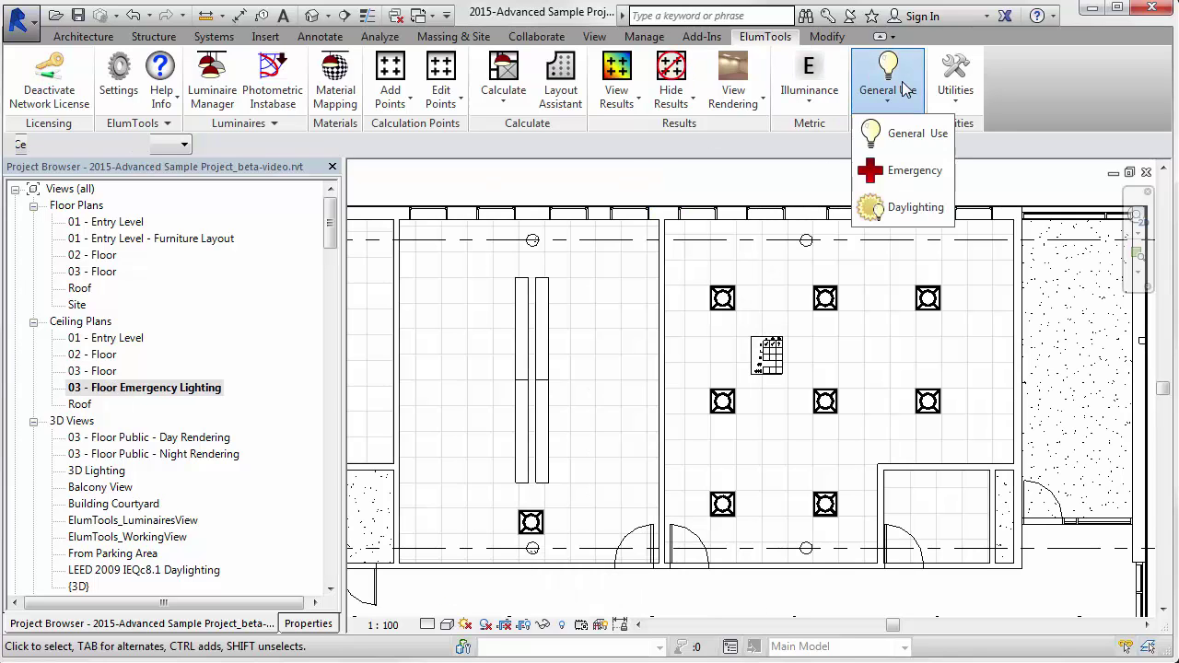
left_click(898, 172)
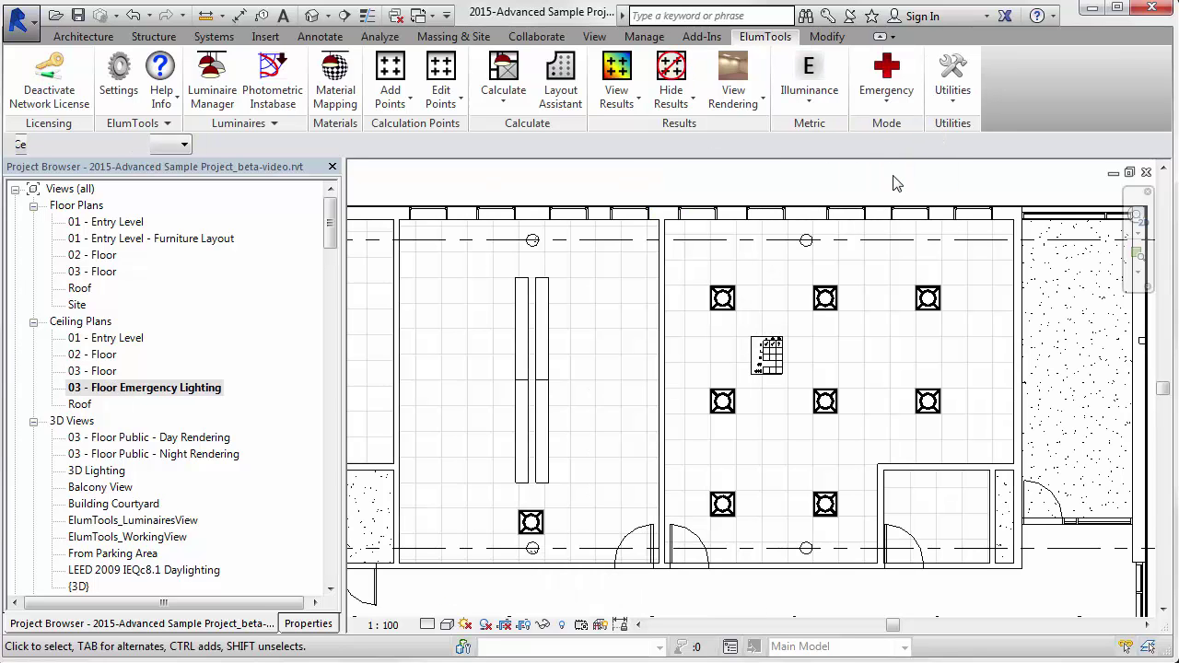
Display the emergency lighting results in the plan and examine the calculation point values in the room with eight troffers
left_click(623, 81)
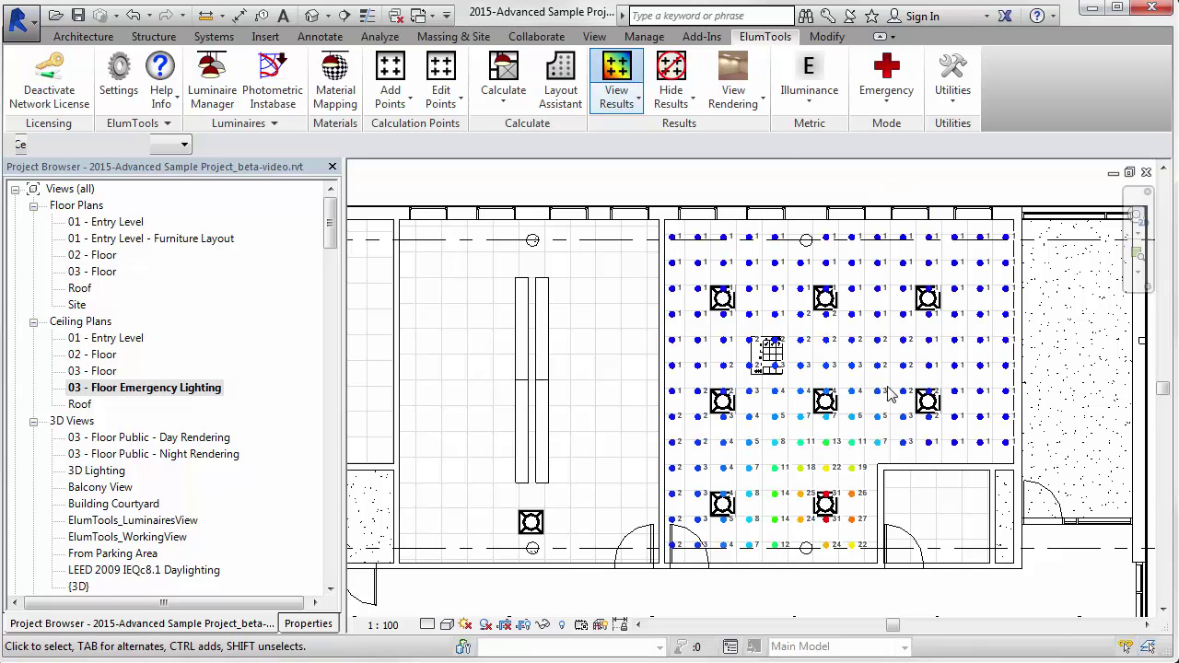
scroll(863, 486, "up", 2)
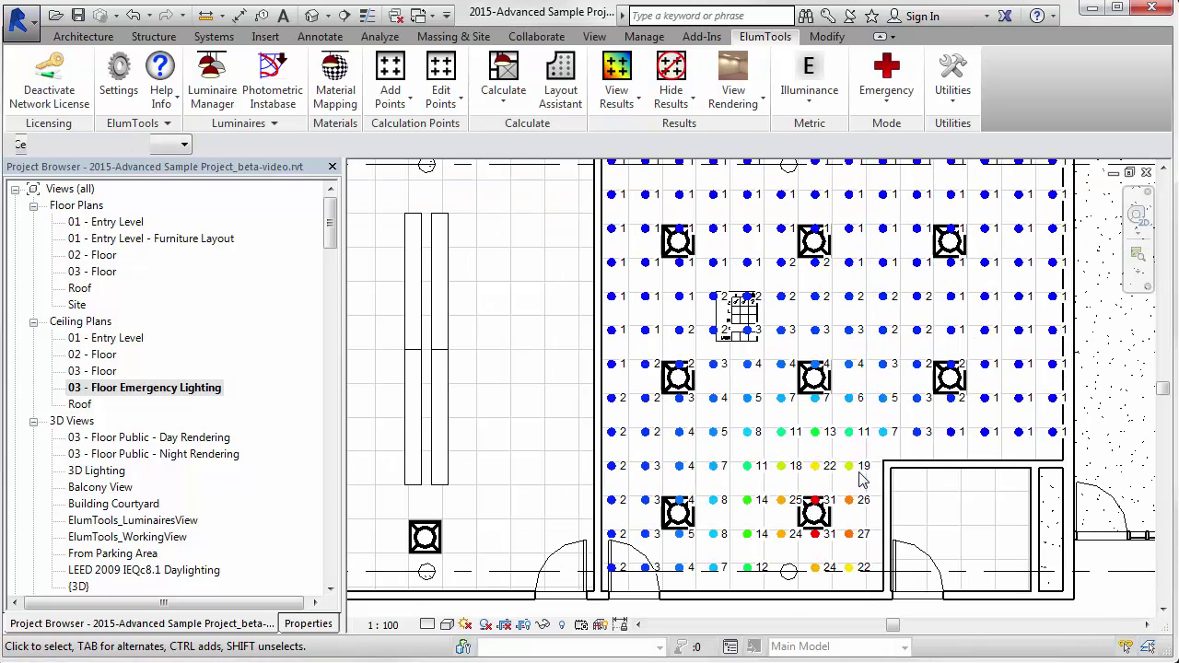
middle_click_drag(863, 442, 868, 485)
scroll(862, 485, "down", 1)
scroll(856, 481, "down", 1)
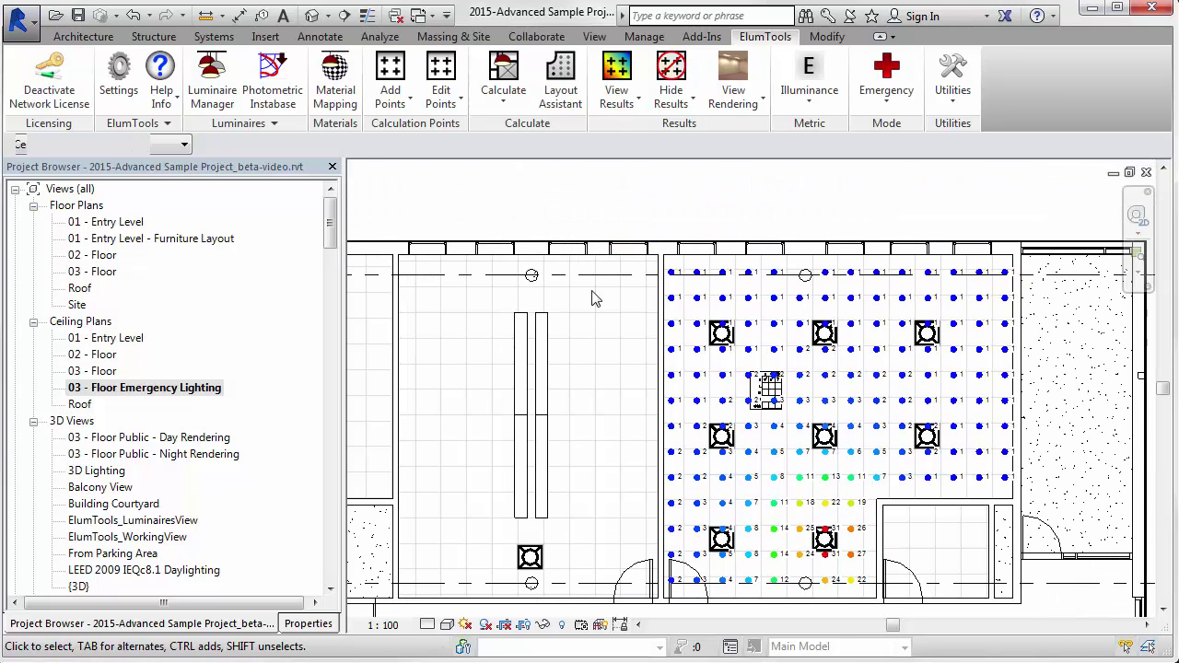
Display the general-use lighting results in the 03 - Floor ceiling plan and examine the values in Conference 325
double_click(92, 372)
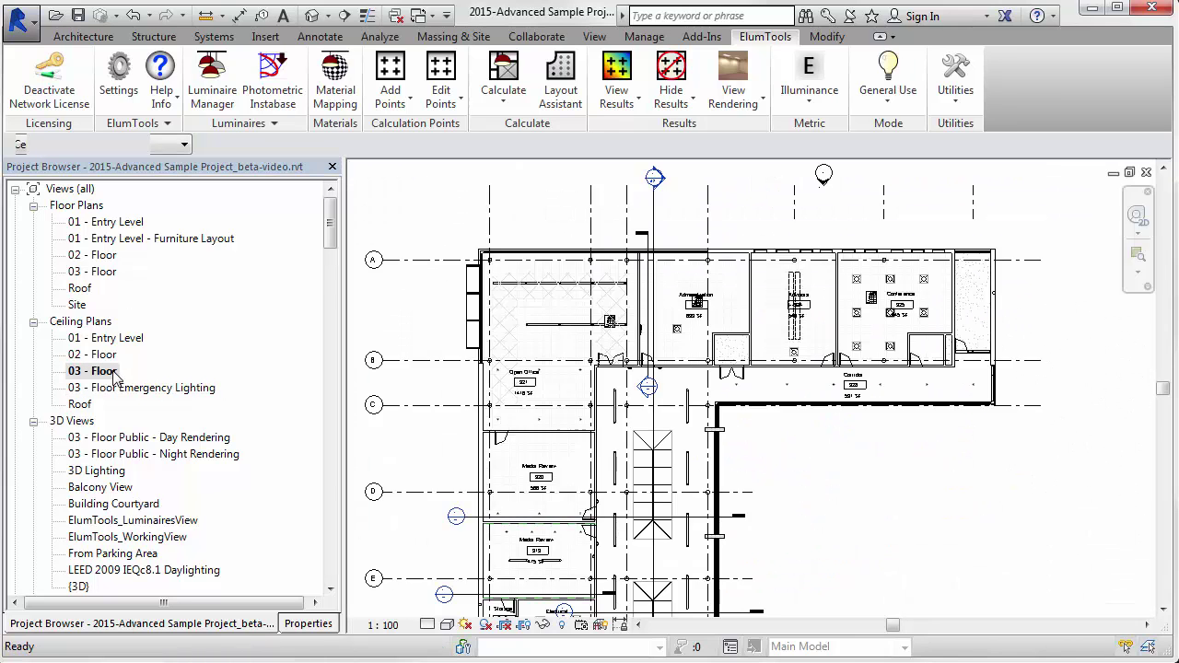
scroll(880, 318, "up", 3)
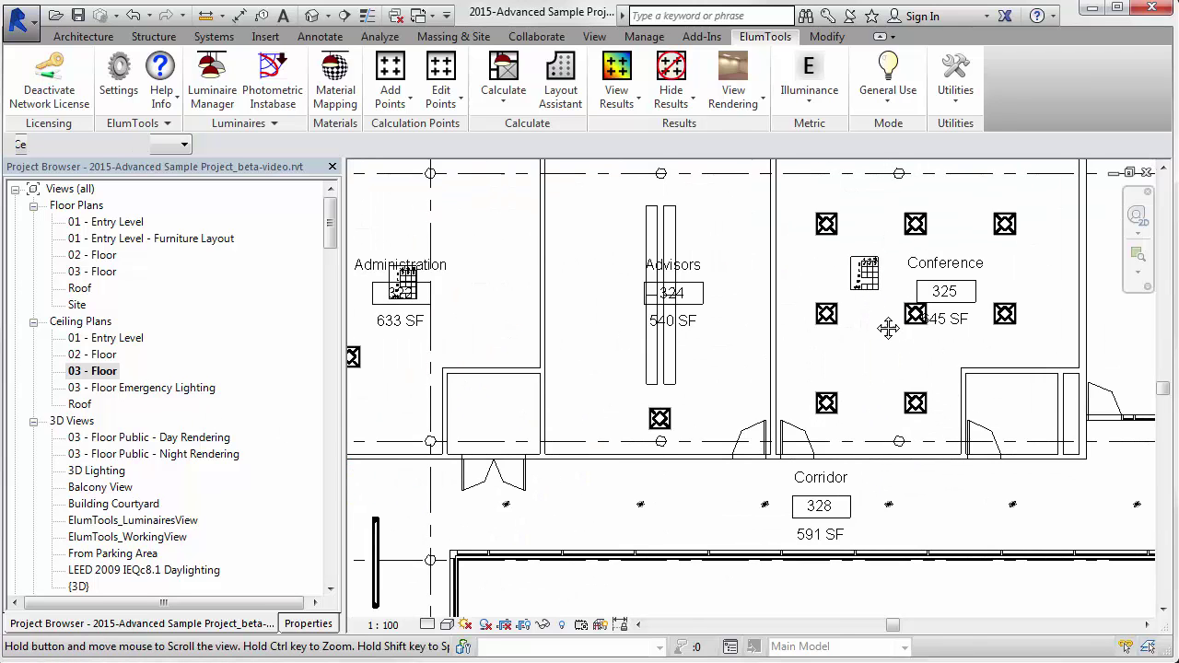
middle_click_drag(887, 332, 825, 375)
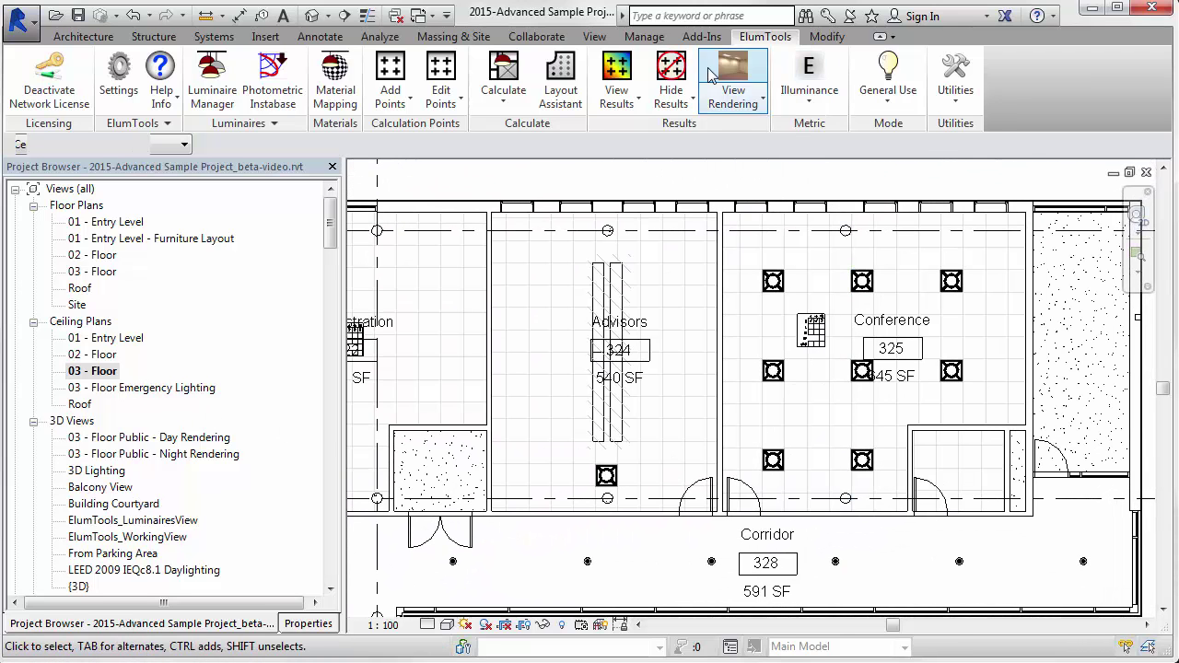
left_click(616, 79)
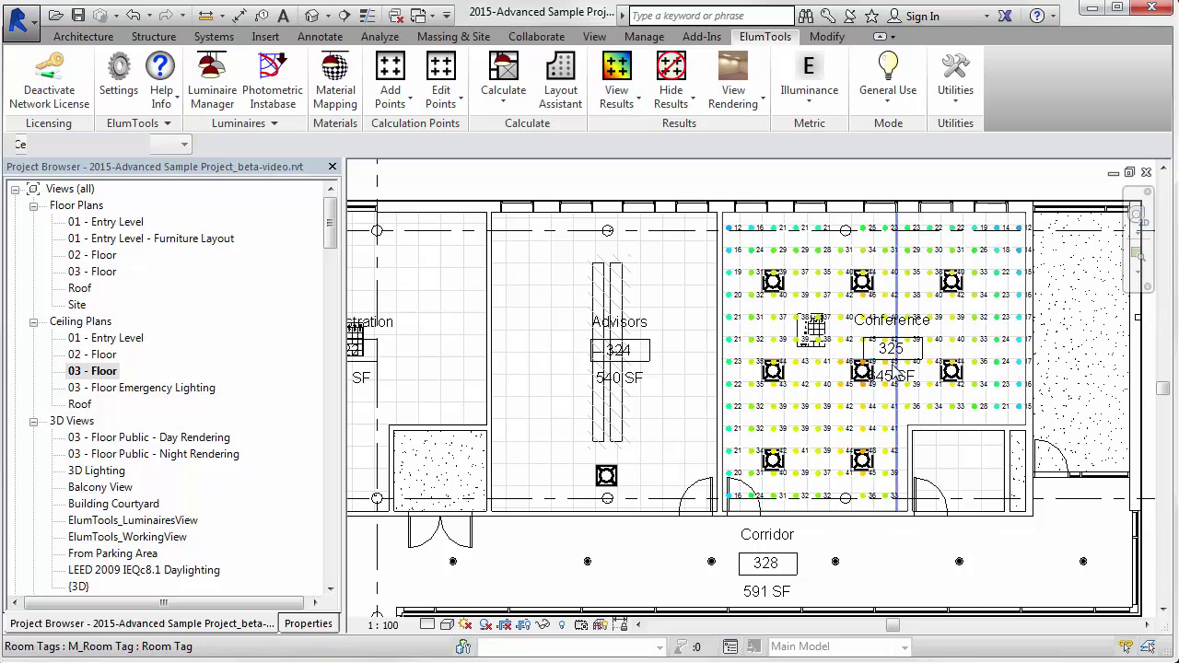
scroll(894, 369, "up", 2)
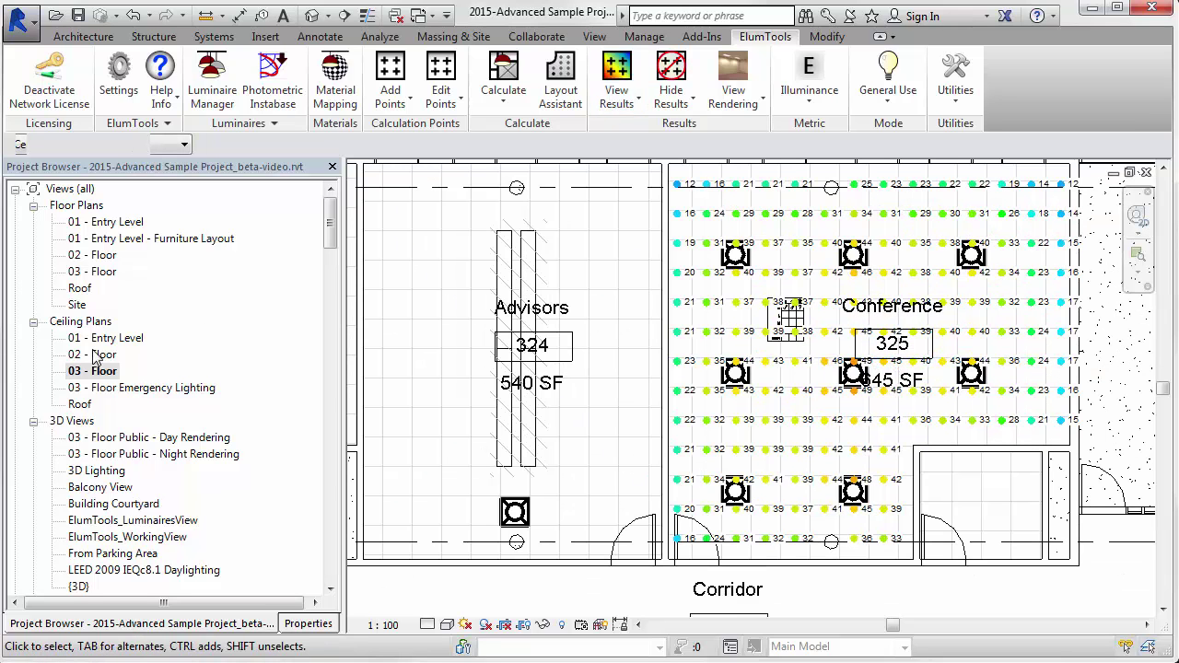
Compare the conference room's results between the emergency and general-use third-floor ceiling plans, and review the available calculation metrics
double_click(99, 390)
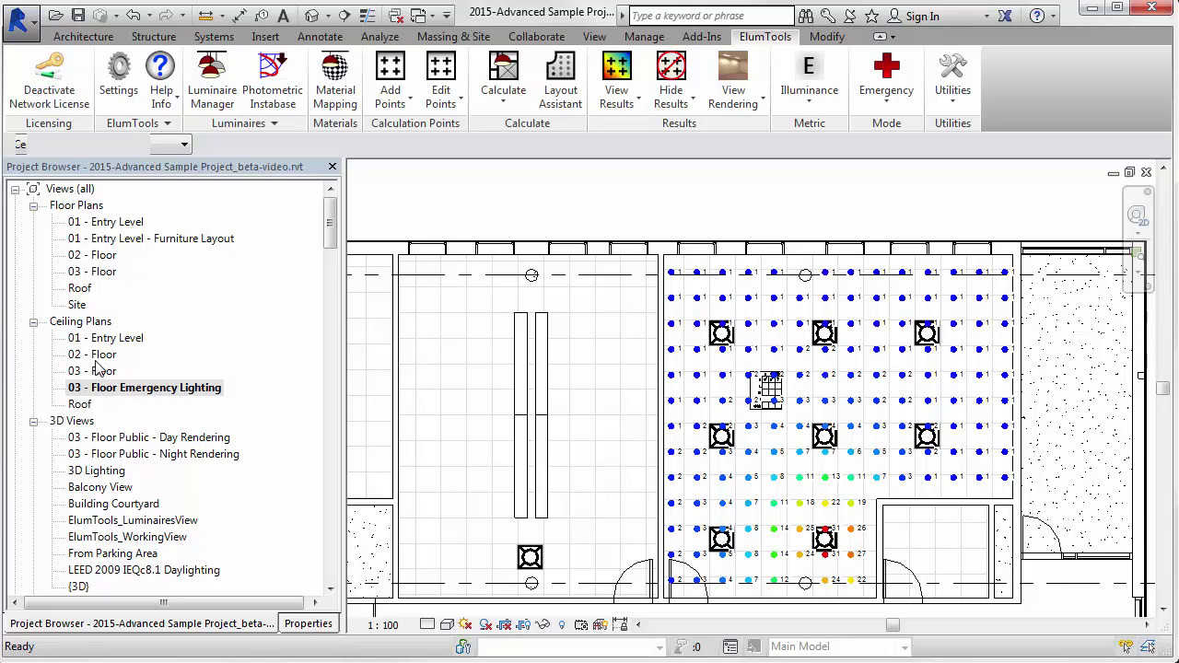
double_click(98, 371)
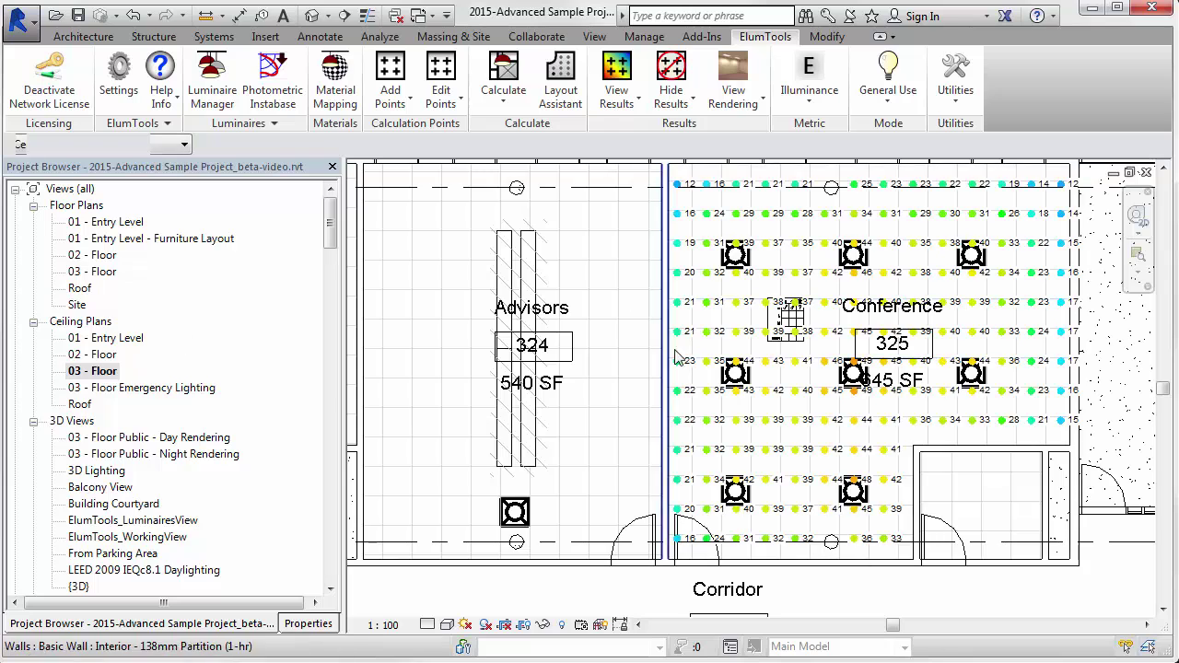
scroll(745, 264, "up", 2)
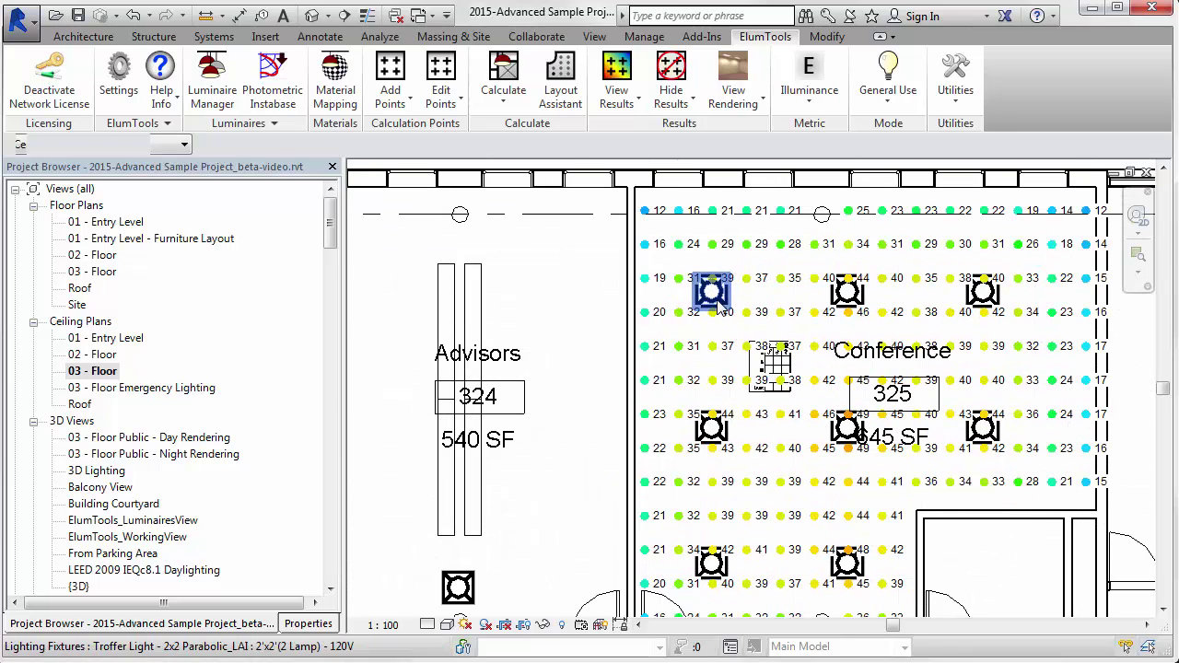
scroll(709, 322, "down", 2)
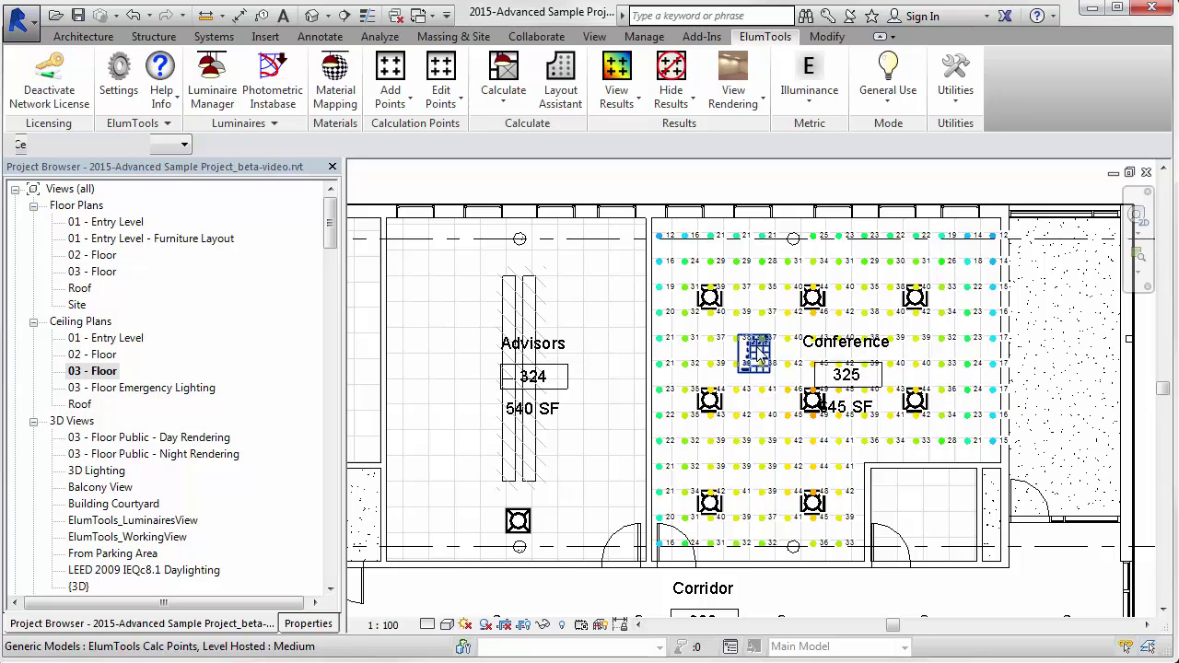
left_click(797, 114)
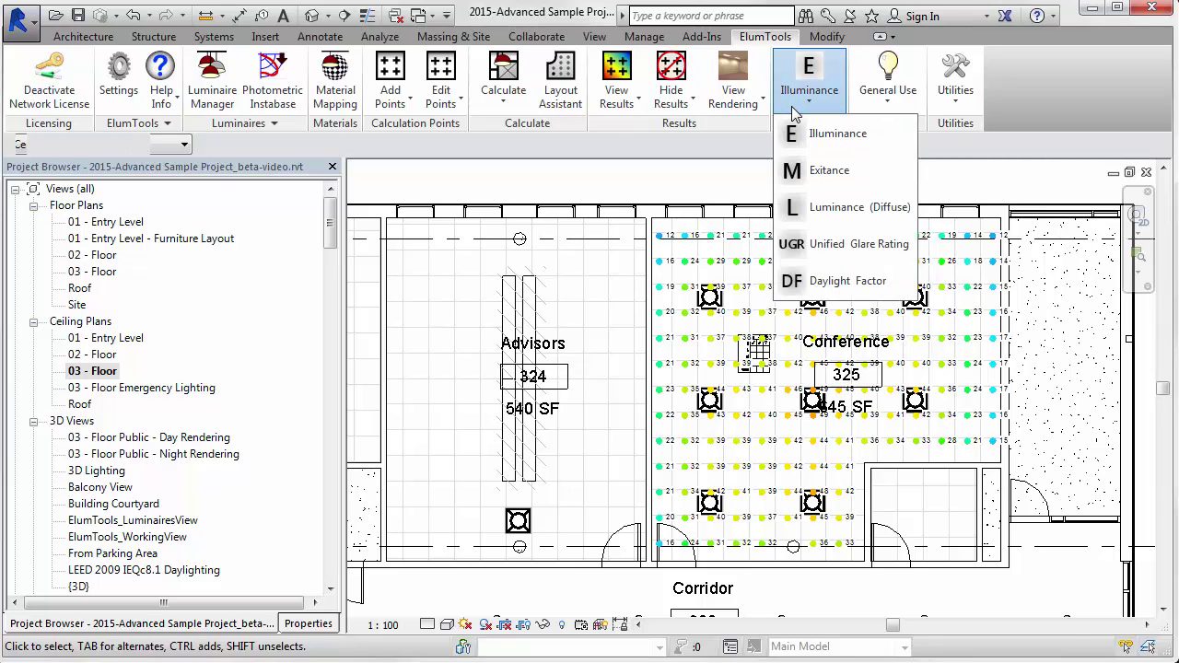
Start the Layout Assistant in the 03 - Floor ceiling plan with Advisors 324 as the single room
scroll(651, 337, "down", 3)
middle_click_drag(651, 337, 682, 344)
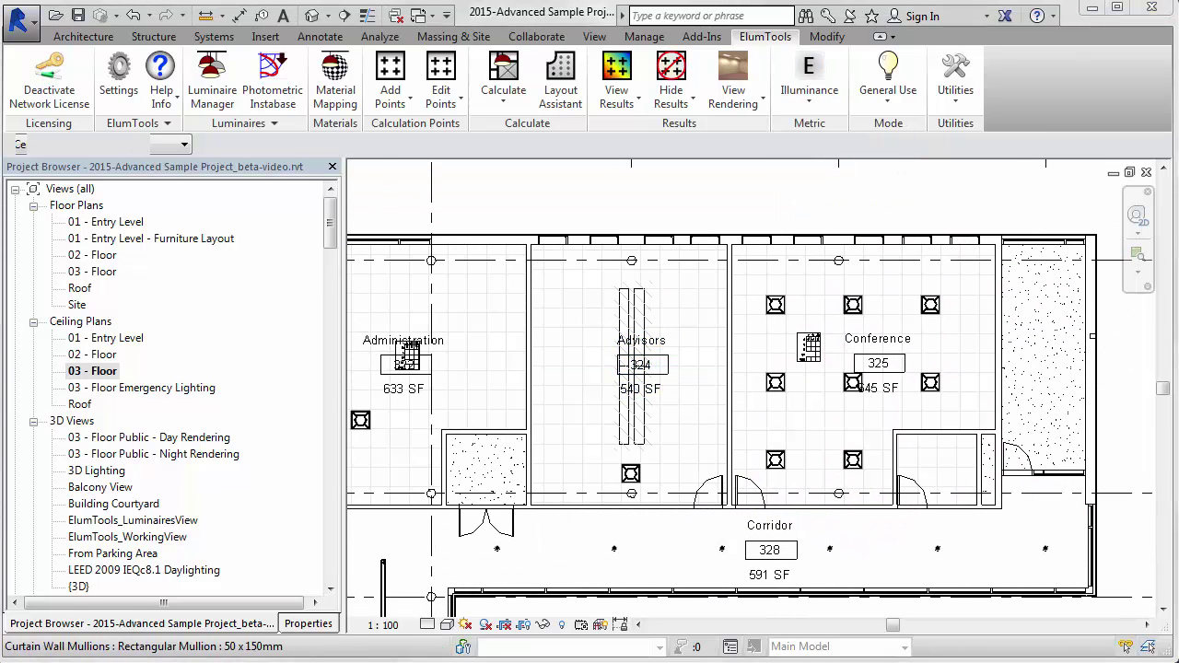
left_click(560, 85)
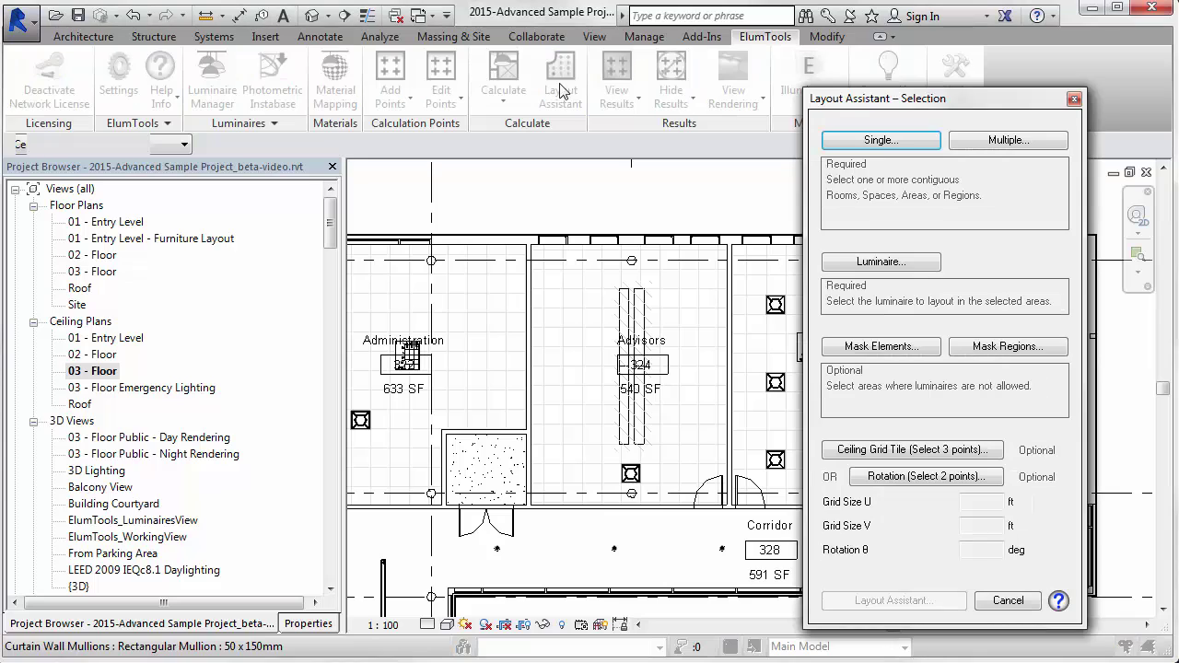
left_click(879, 140)
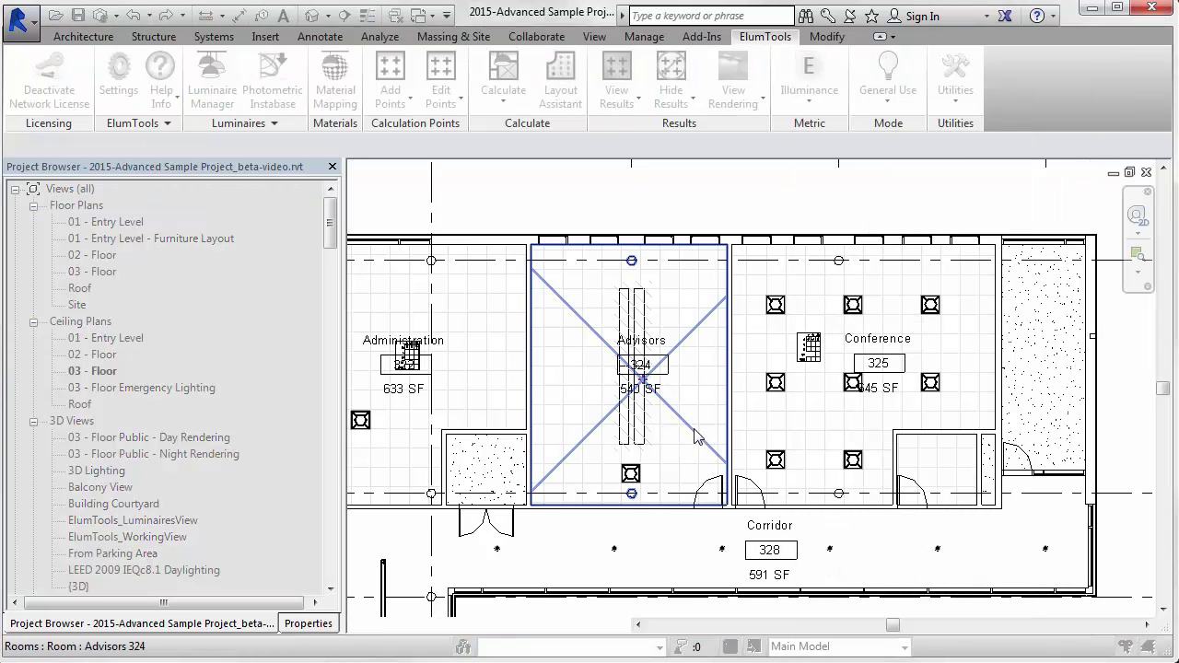
left_click(699, 435)
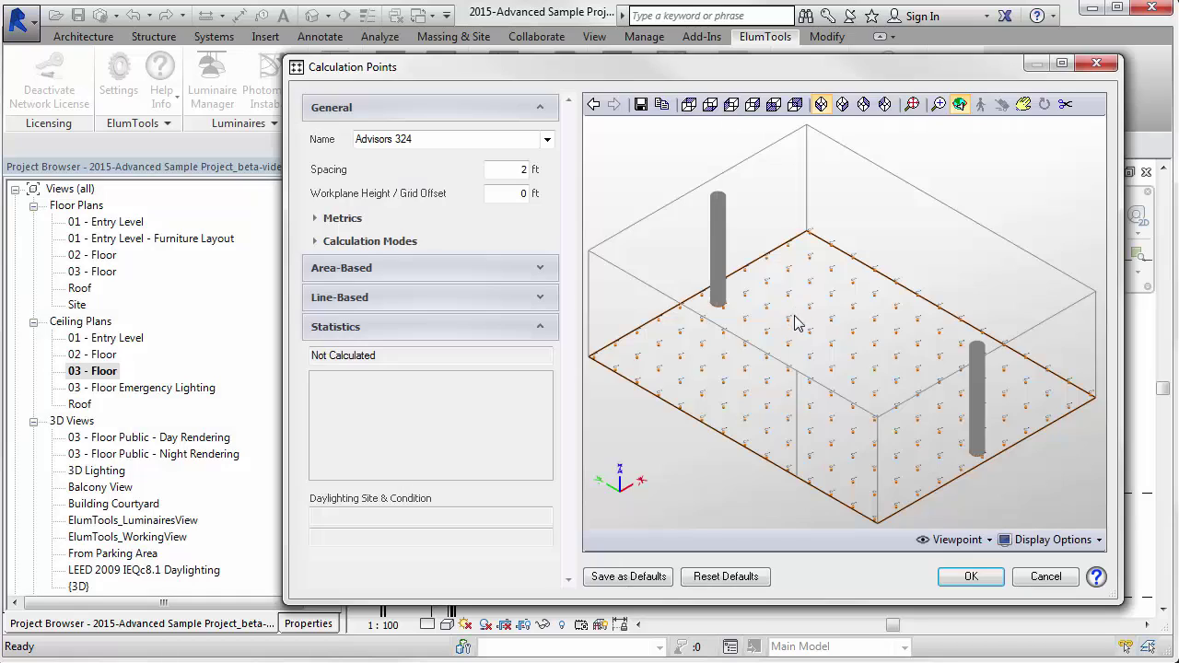
Set the Advisors 324 calculation points to a 2.5 ft workplane height and 1 ft boundary offset, with Auto Rotate Points off
left_click(545, 270)
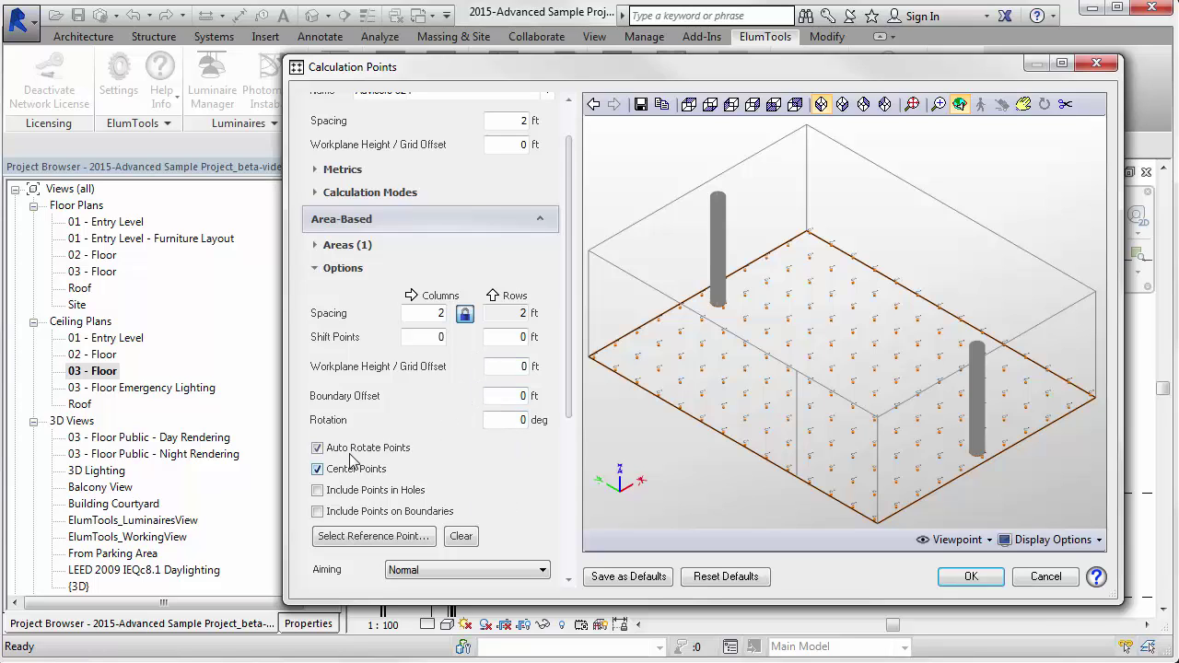
left_click(525, 365)
type("2.5")
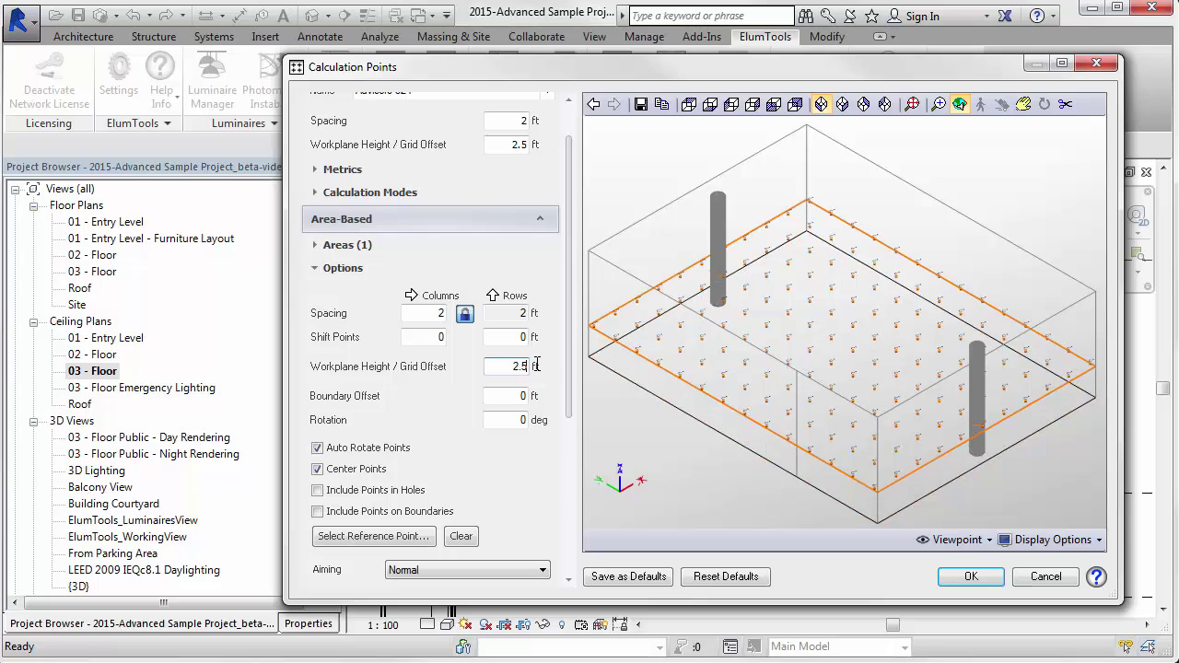
left_click(329, 452)
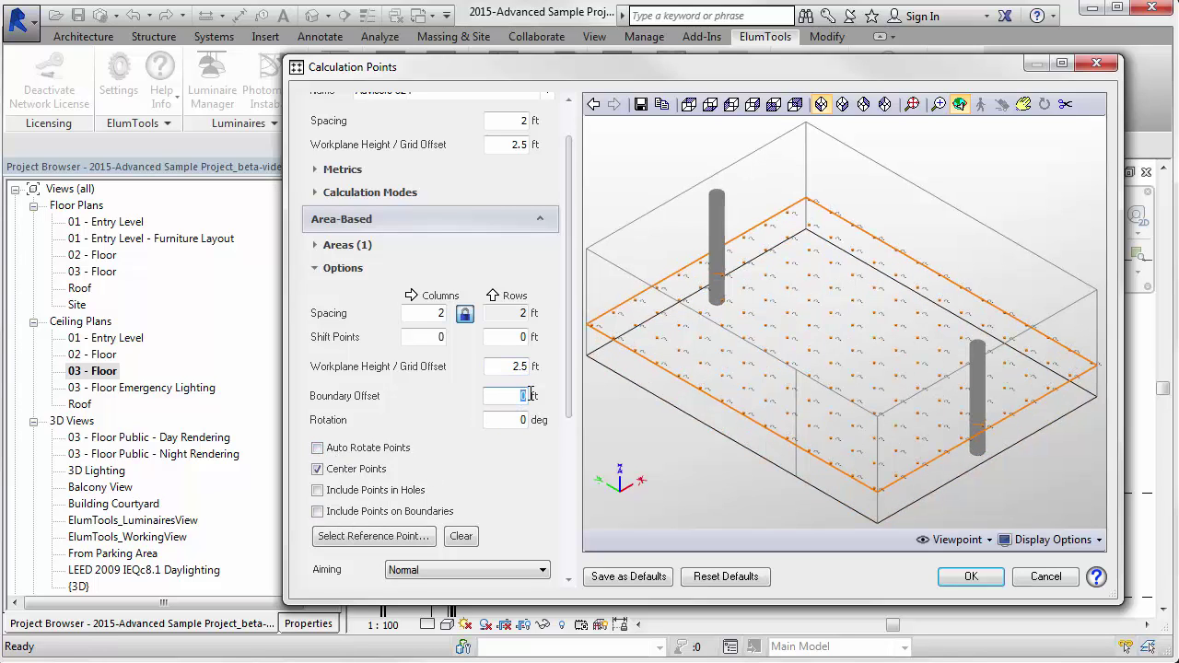
type("1")
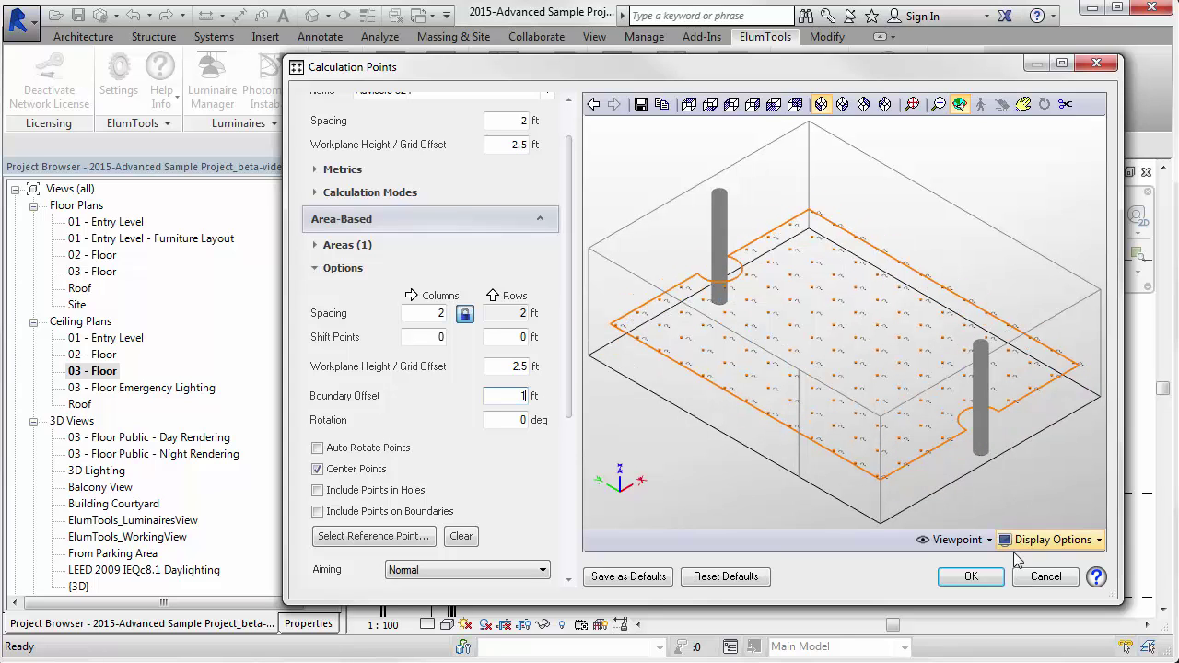
left_click(971, 576)
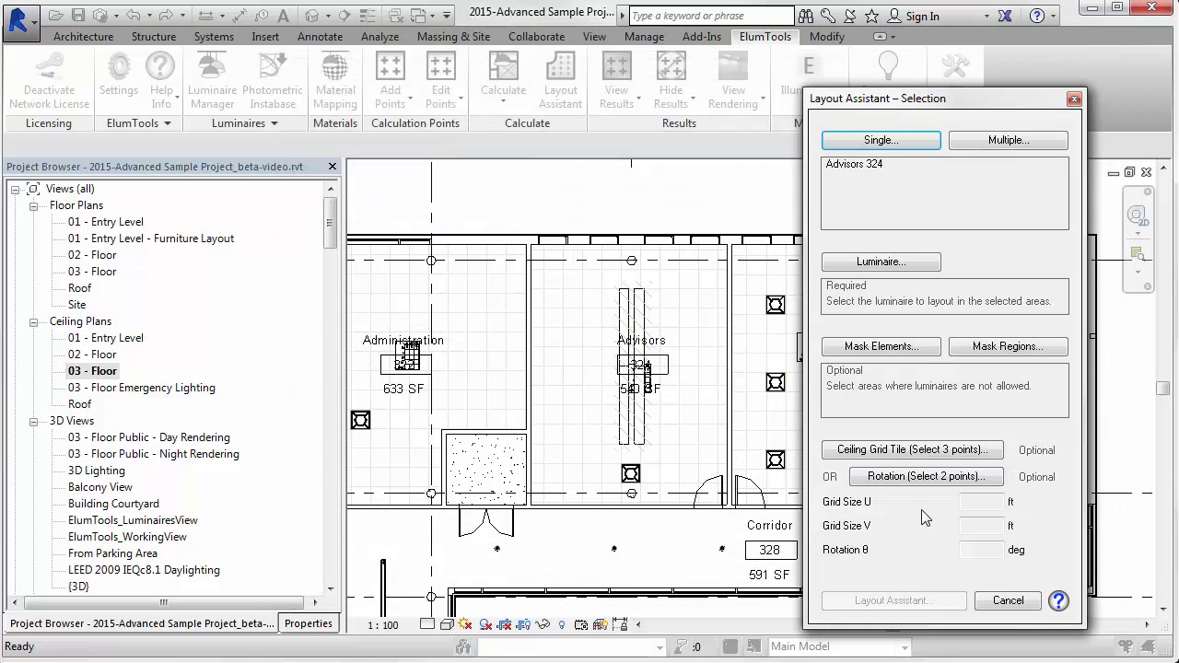
Choose the 2x2 parabolic troffer in Advisors 324 as the layout luminaire and the room's hatched filled region as the mask region
left_click(857, 268)
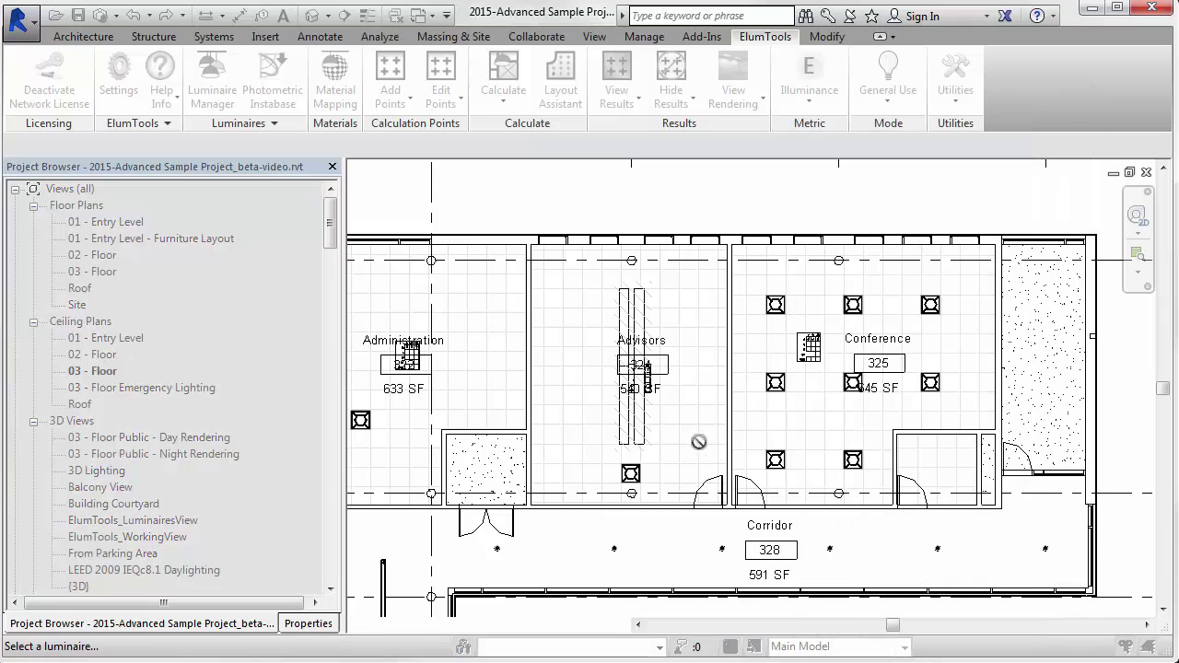
left_click(631, 473)
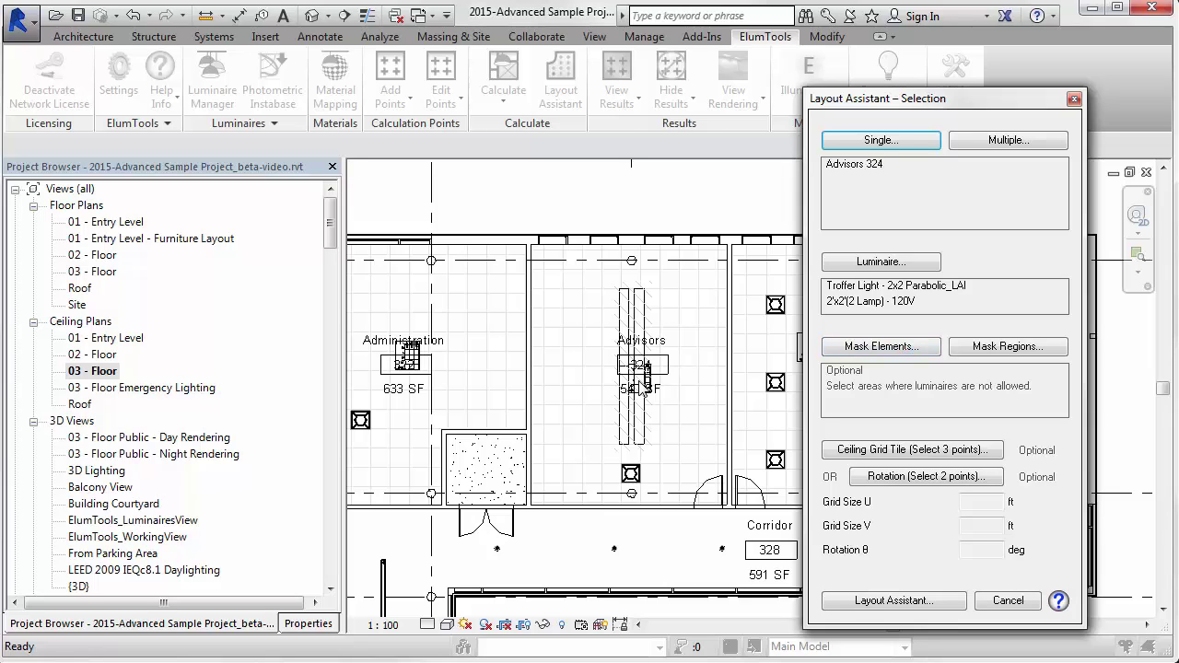
left_click(984, 348)
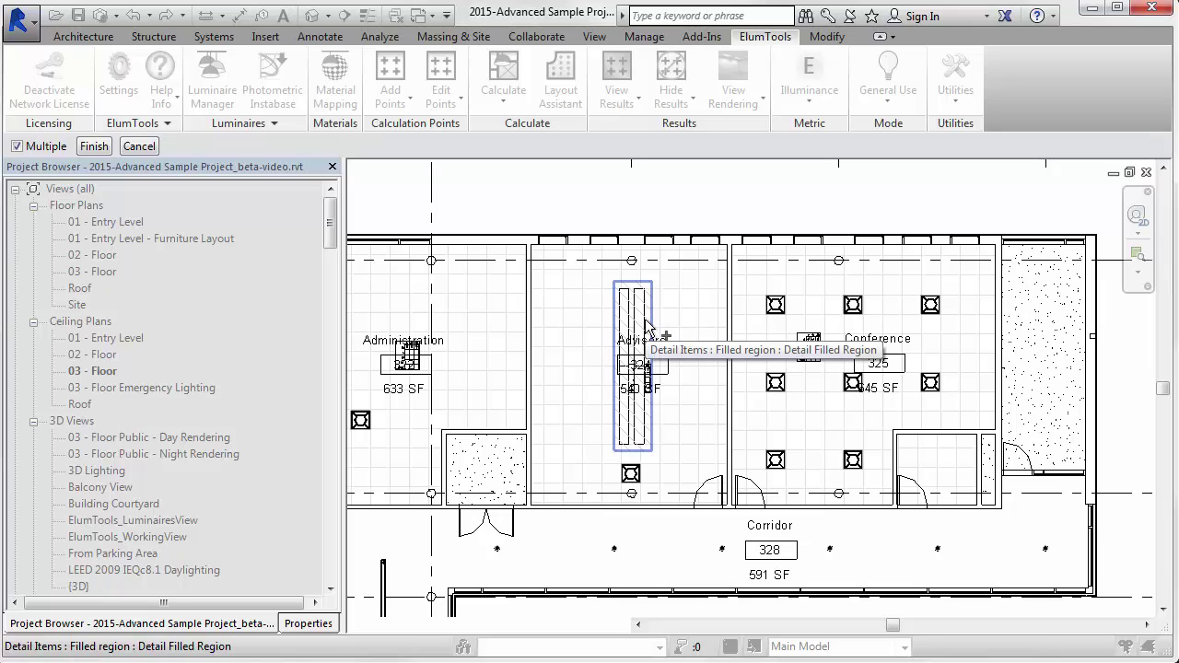
left_click(647, 327)
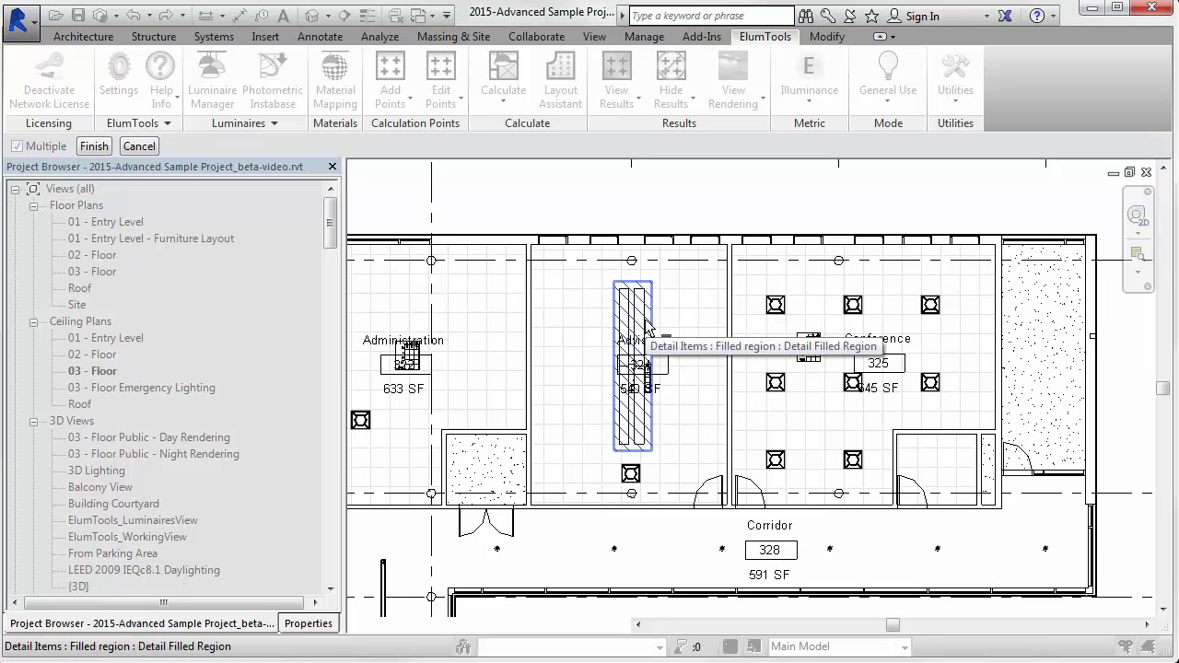
left_click(108, 152)
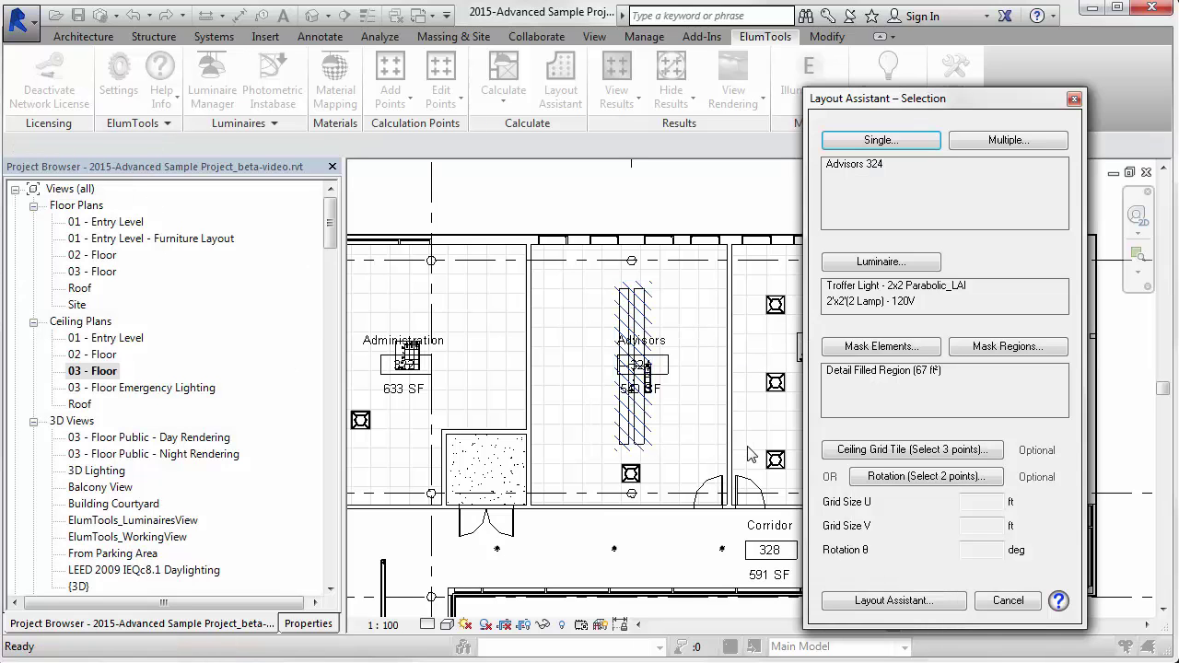
Define the ceiling grid tile from three corners of one tile in Advisors 324 and open the room's luminaire layout
left_click(861, 451)
scroll(684, 422, "up", 5)
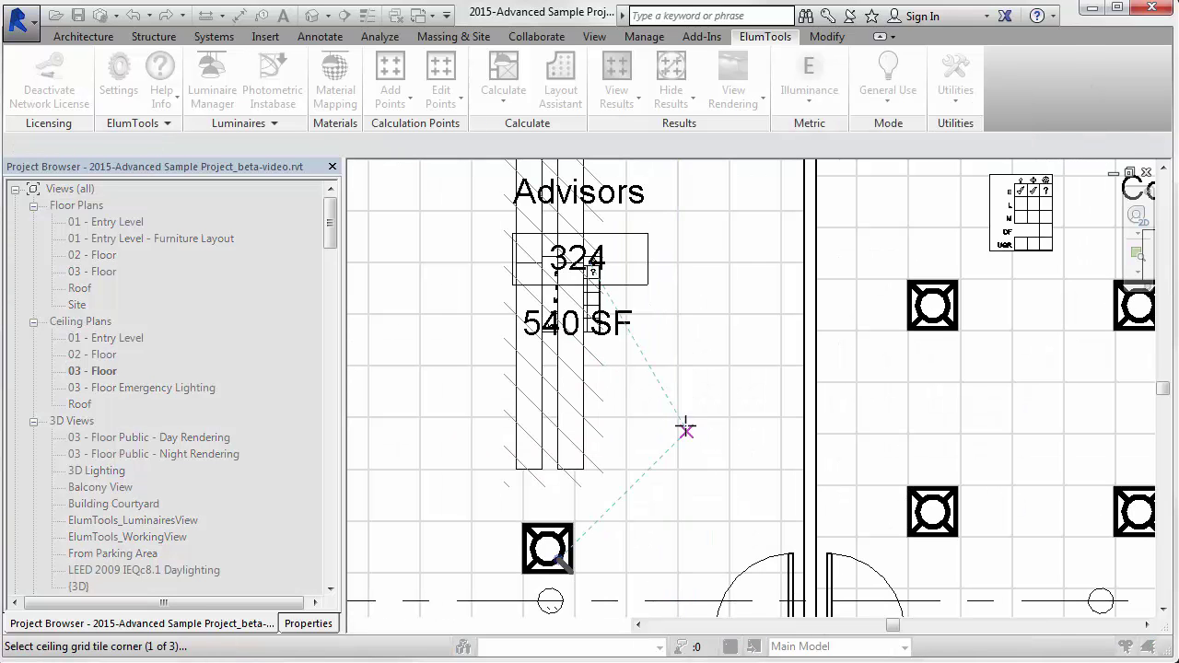
left_click(682, 419)
left_click(734, 419)
left_click(732, 369)
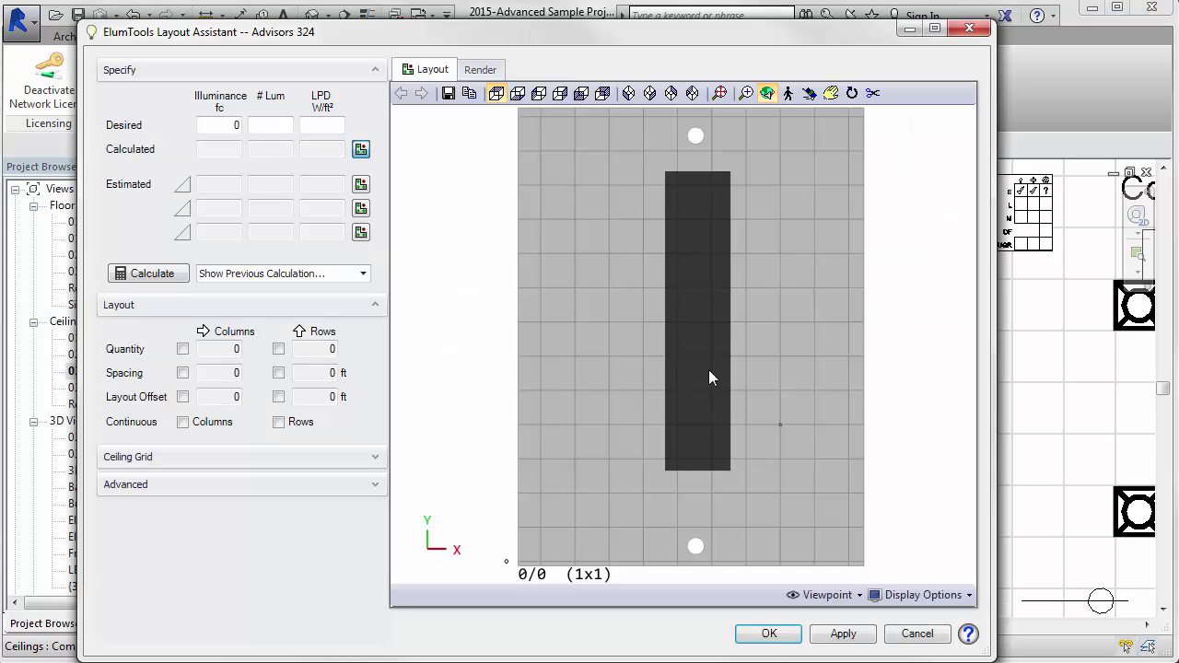
Set the desired illuminance for Advisors 324 to 50 fc and generate the estimated luminaire layouts
left_click(226, 125)
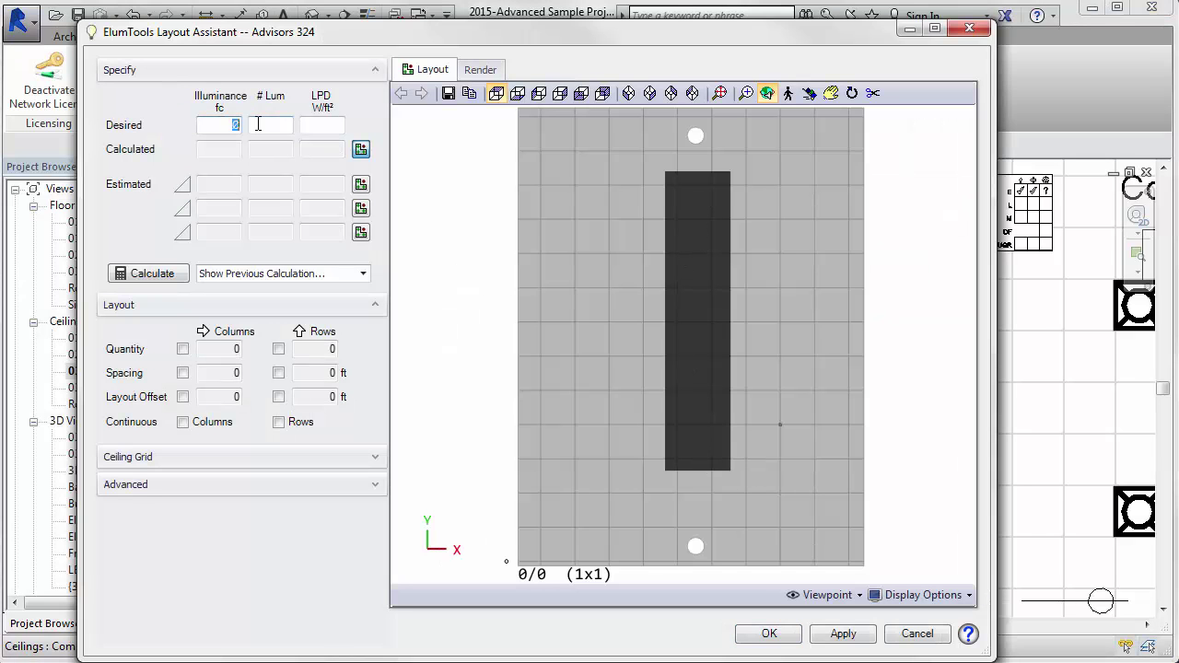
type("50")
key("Return")
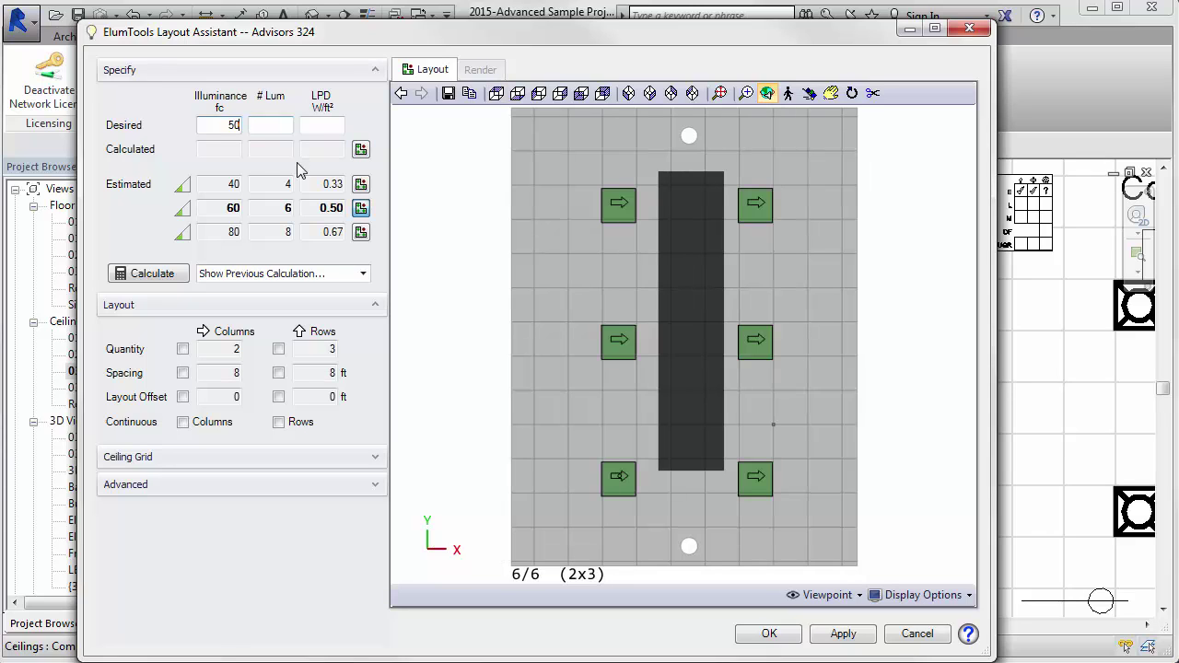
Compare the estimated layouts with eight and four luminaires, and return to the six-luminaire layout
left_click(361, 234)
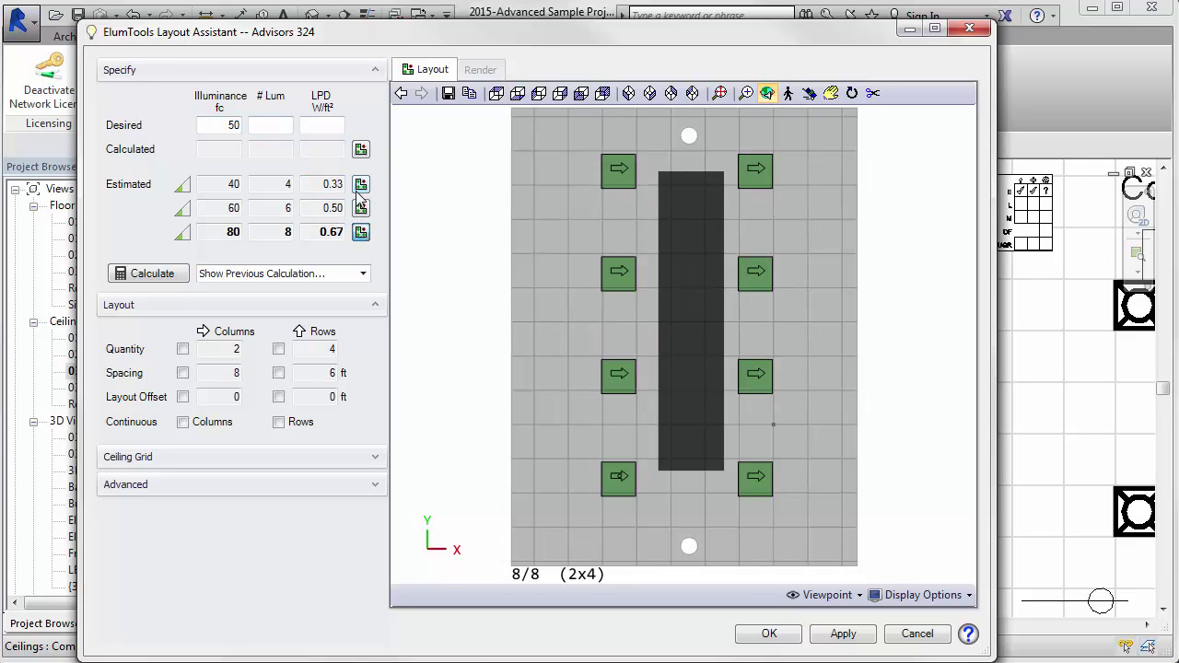
left_click(360, 185)
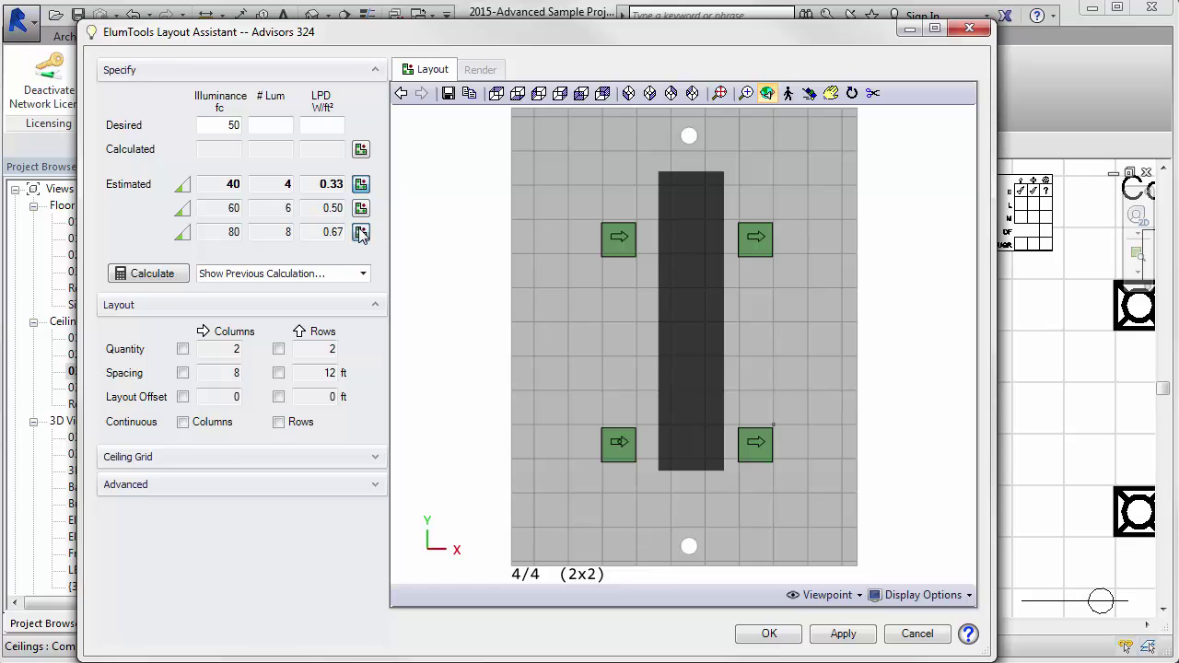
left_click(360, 233)
left_click(360, 209)
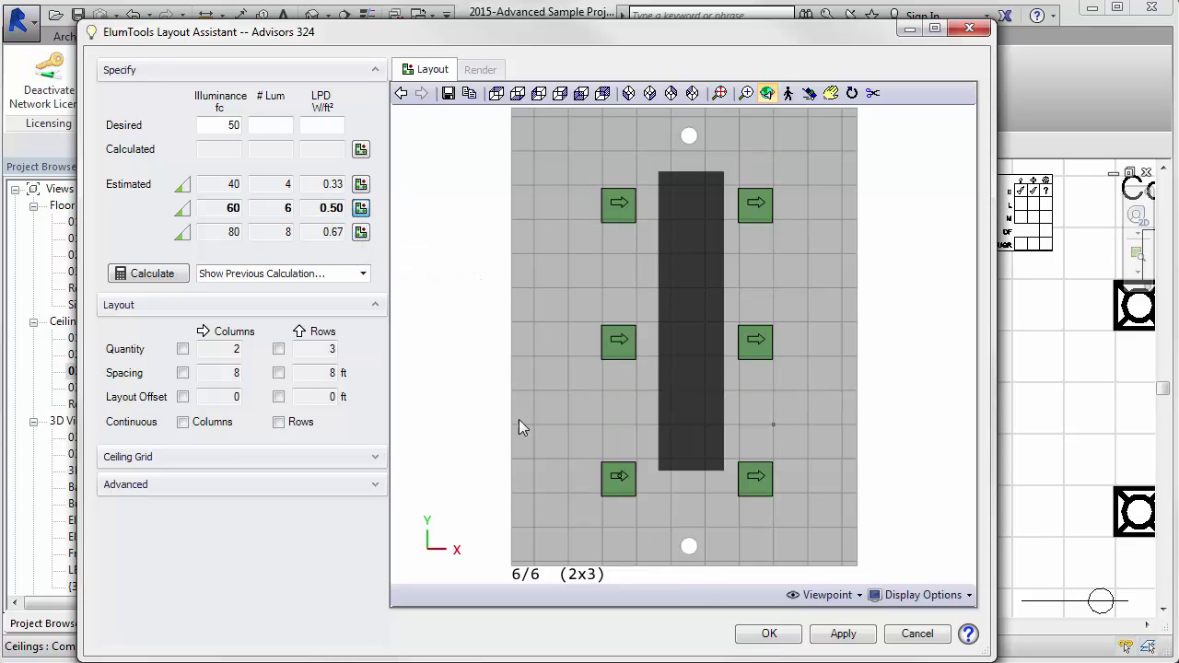